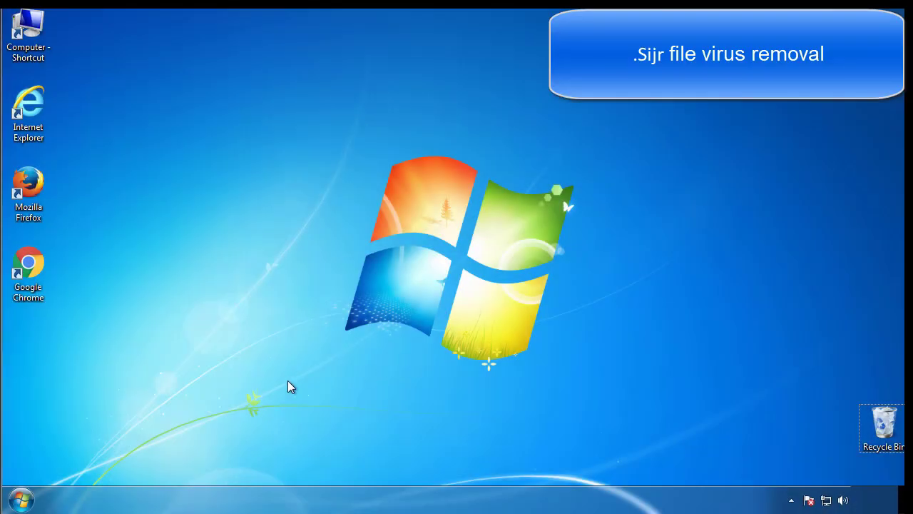
Launch msconfig and enable Minimal safe boot on the Boot tab
click(20, 499)
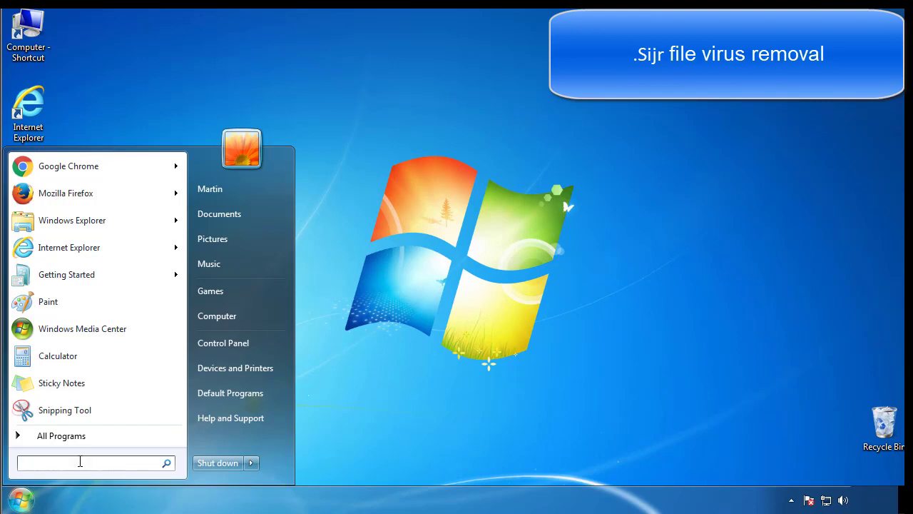
text(mscon)
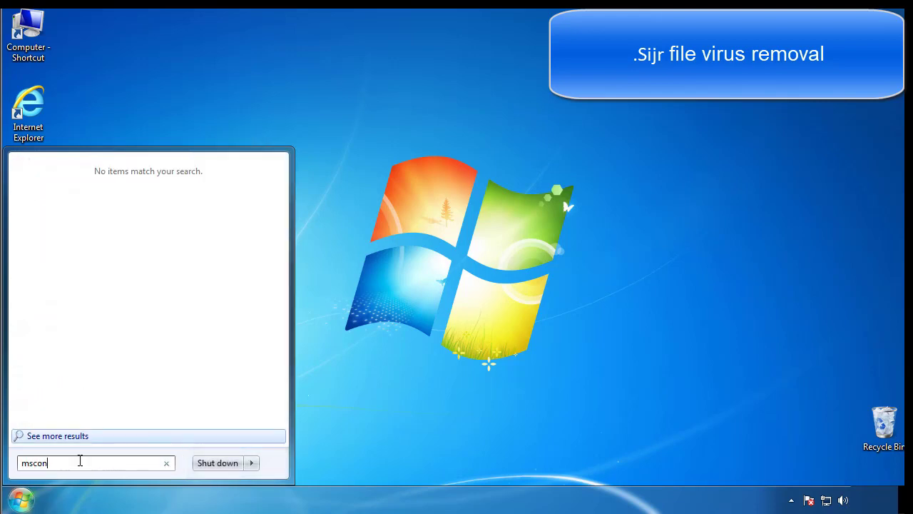
text(fig)
key(Return)
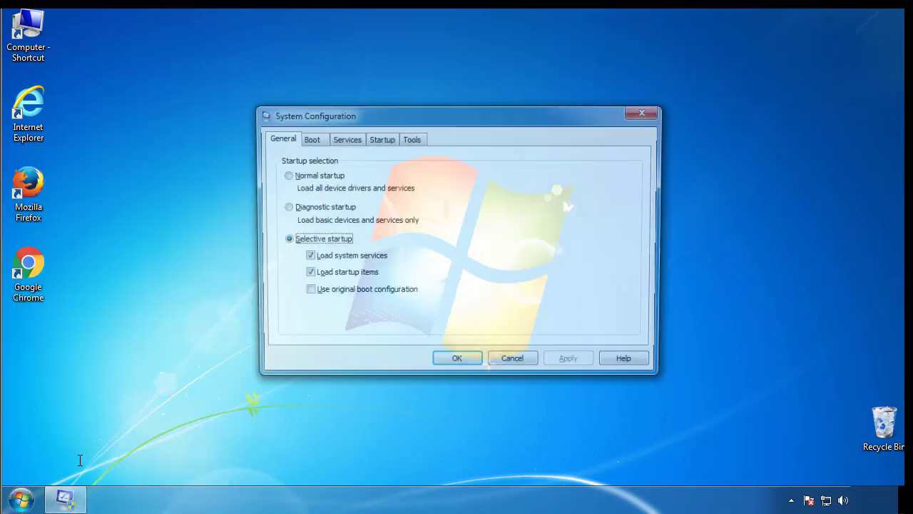
click(308, 139)
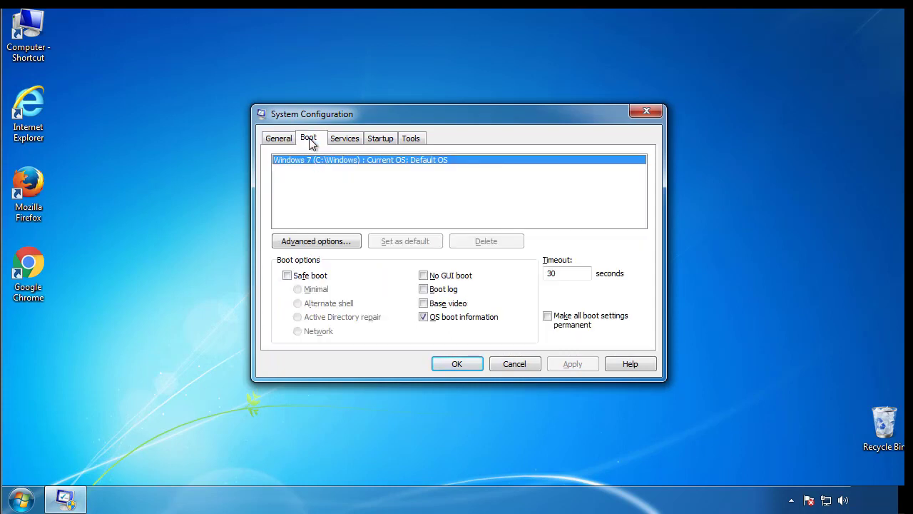
click(287, 276)
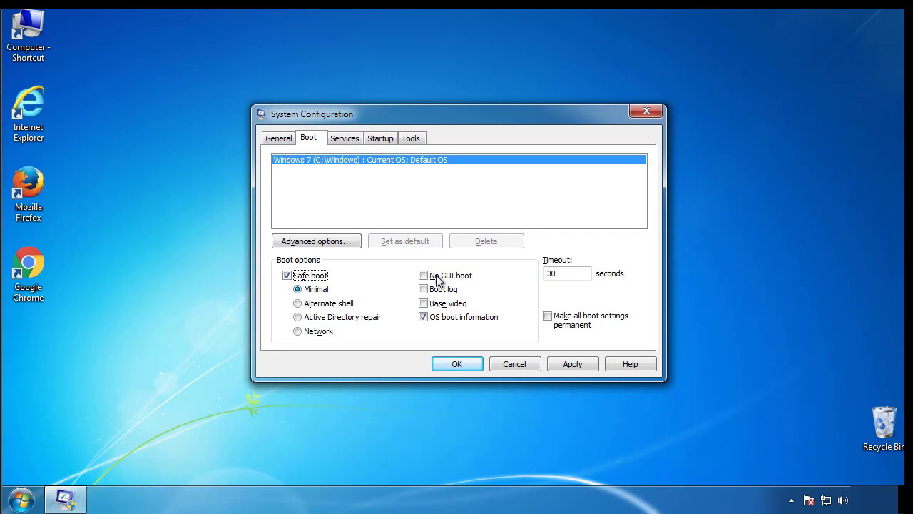
click(464, 364)
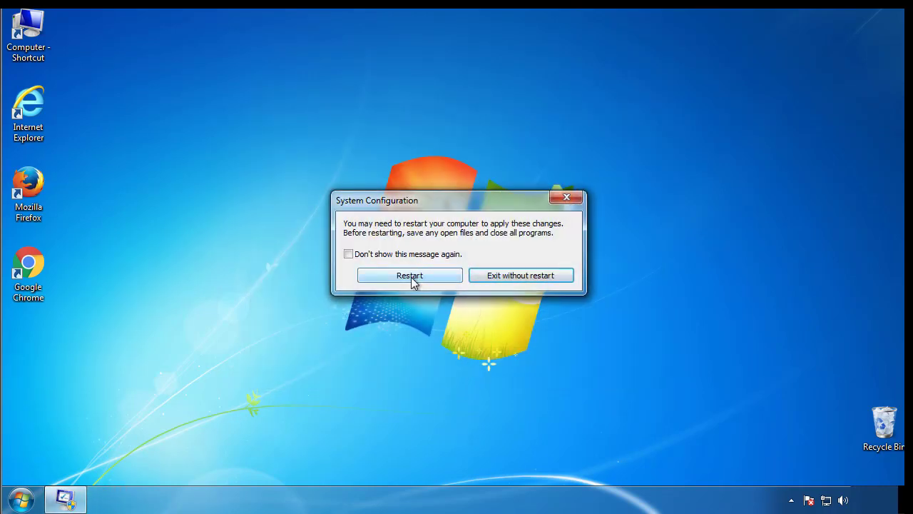
Restart into Safe Mode and set Folder Options to show hidden files, folders and drives
click(412, 277)
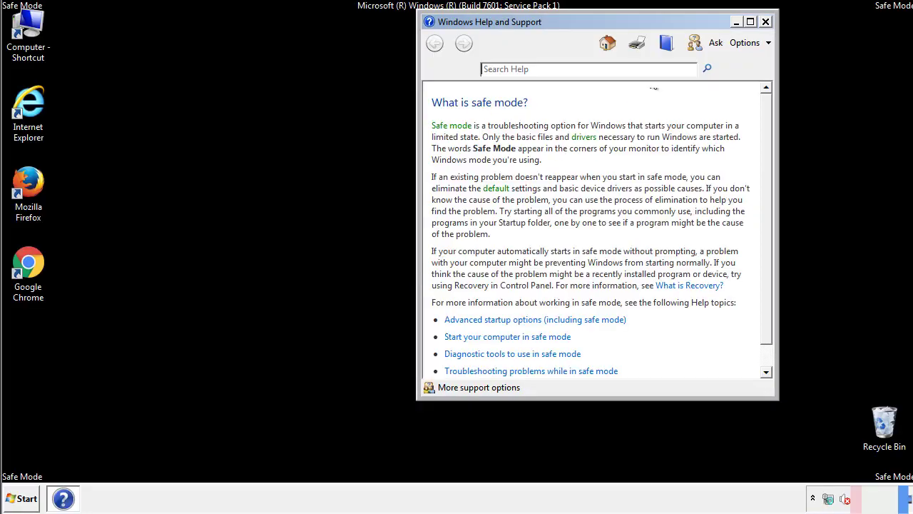
click(766, 22)
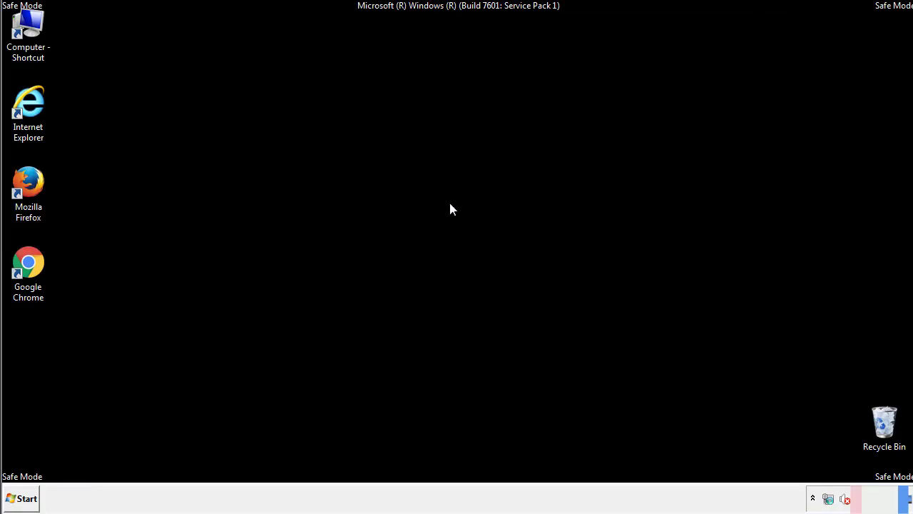
click(27, 497)
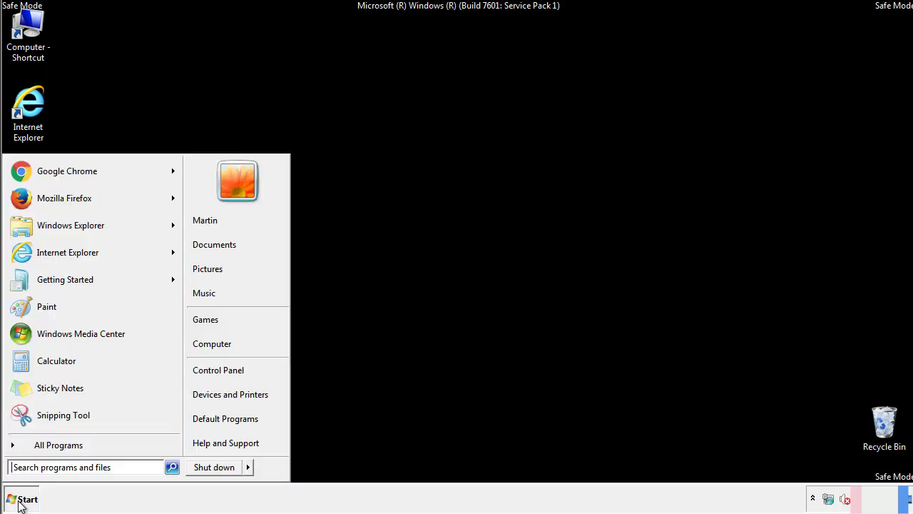
click(228, 369)
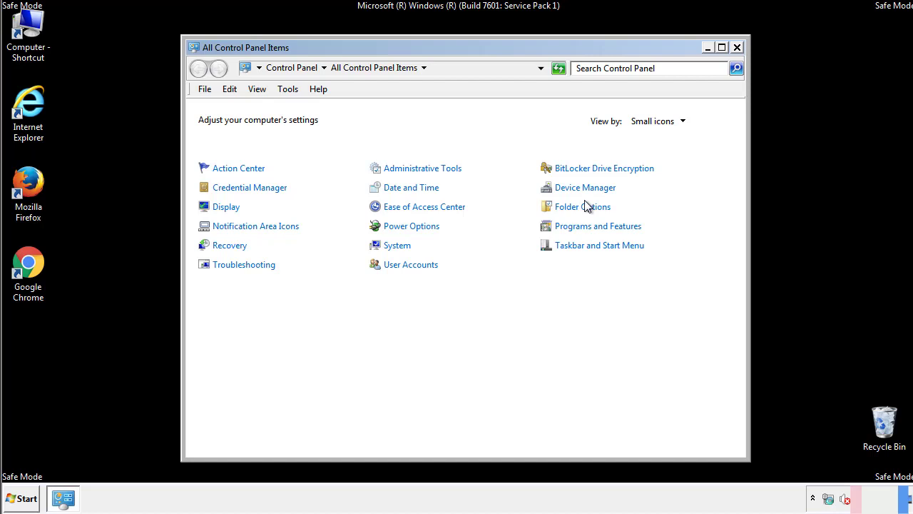
click(582, 207)
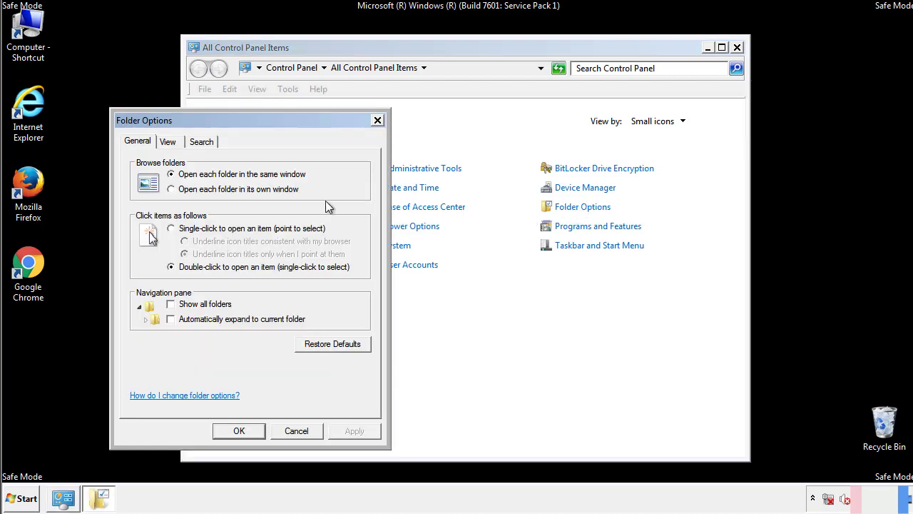
click(168, 143)
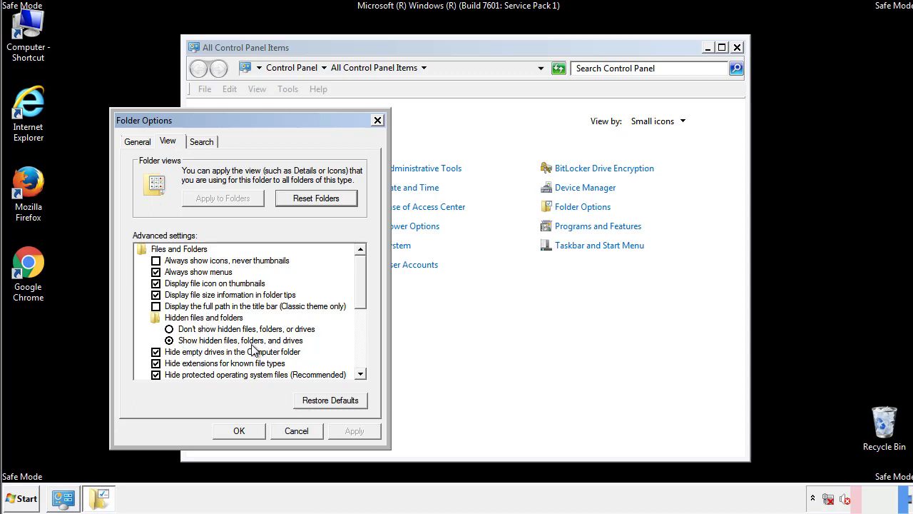
click(246, 430)
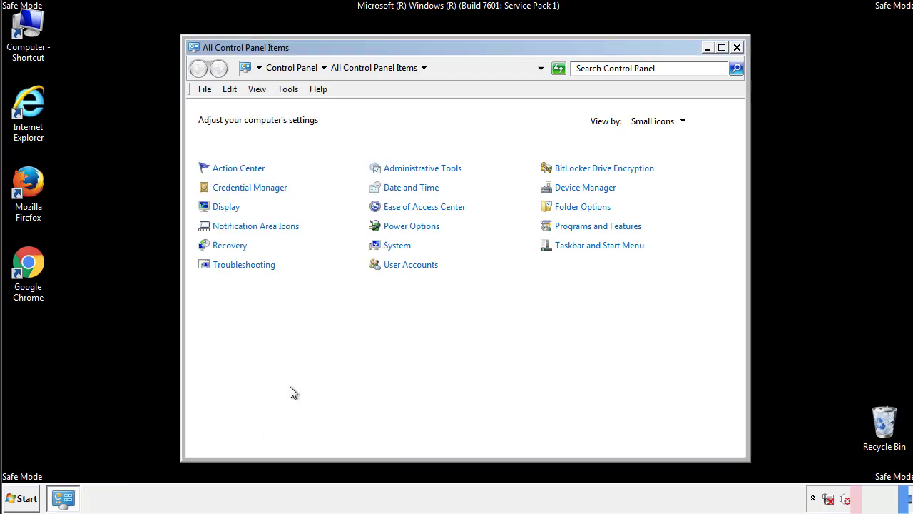
Close Control Panel and browse from Computer into C:\Windows
click(737, 47)
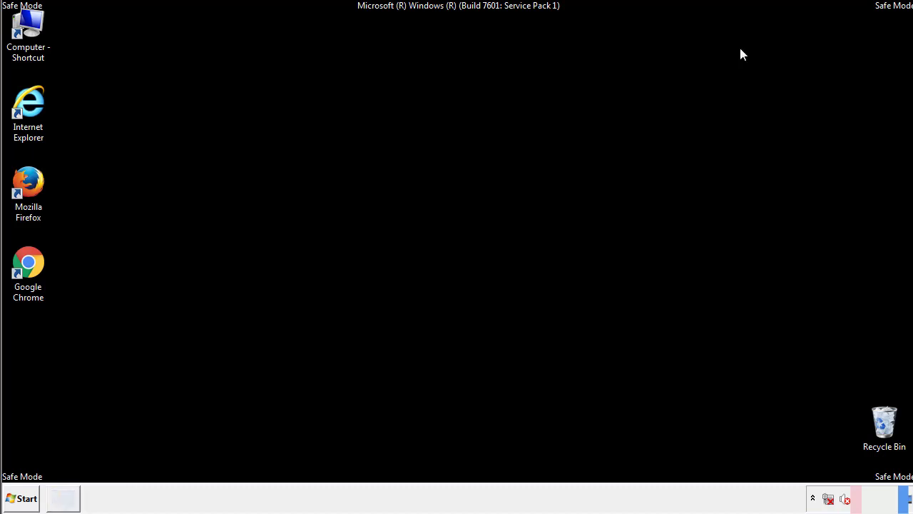
double_click(37, 25)
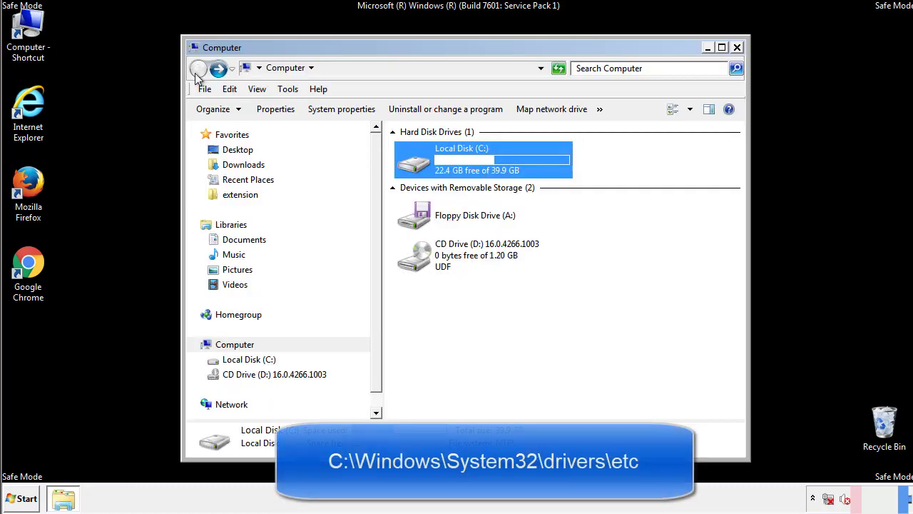
double_click(418, 165)
click(417, 262)
double_click(417, 262)
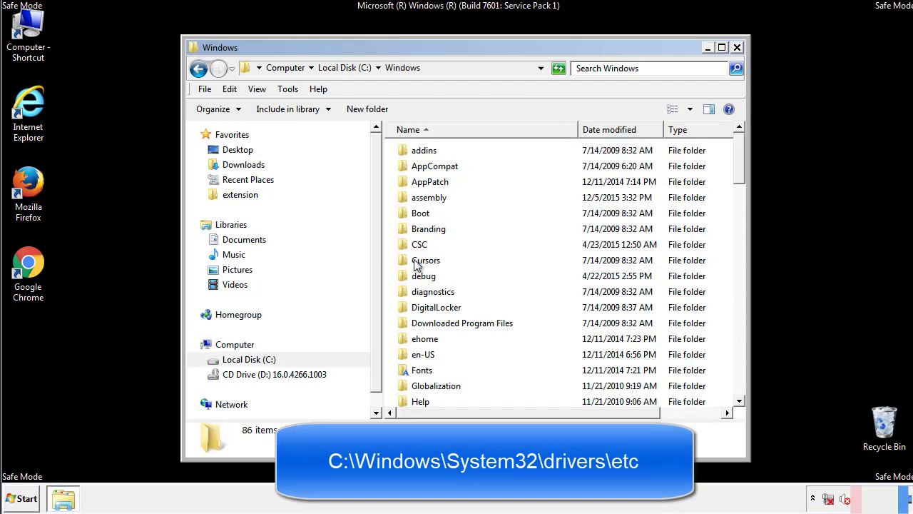
scroll(420, 323, down, 2)
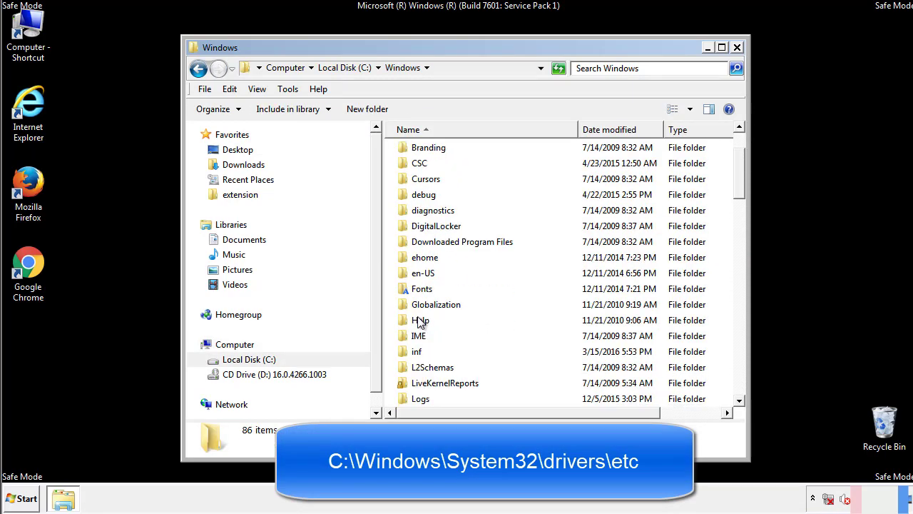
scroll(420, 323, down, 2)
scroll(419, 323, down, 2)
scroll(420, 323, down, 3)
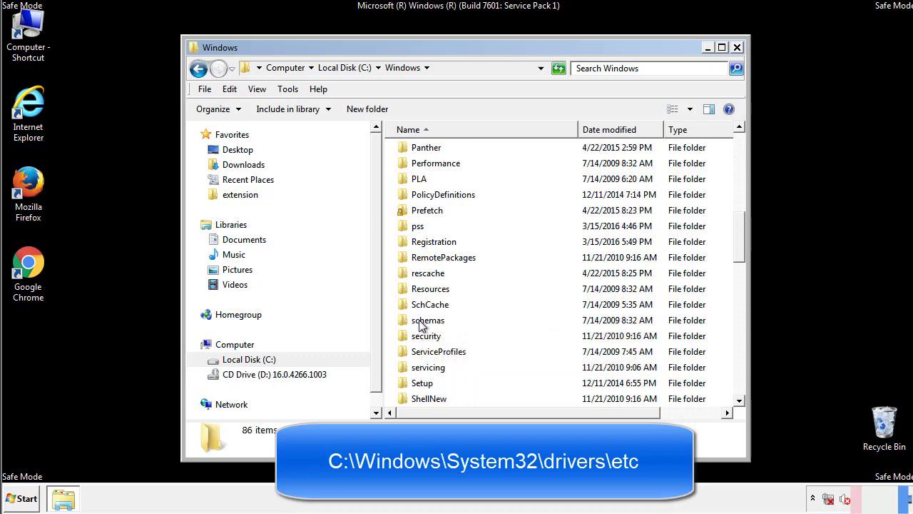
scroll(421, 325, down, 2)
Go into System32\drivers\etc and open the hosts file
double_click(432, 369)
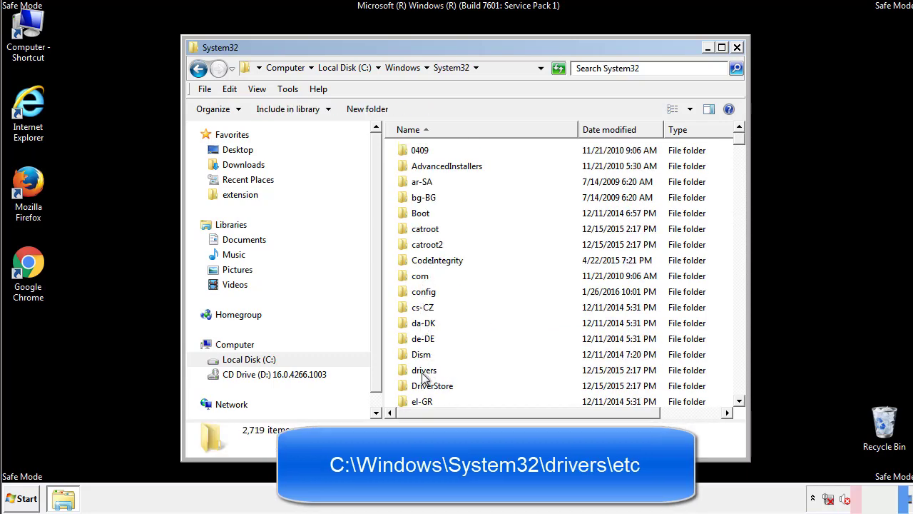
double_click(424, 370)
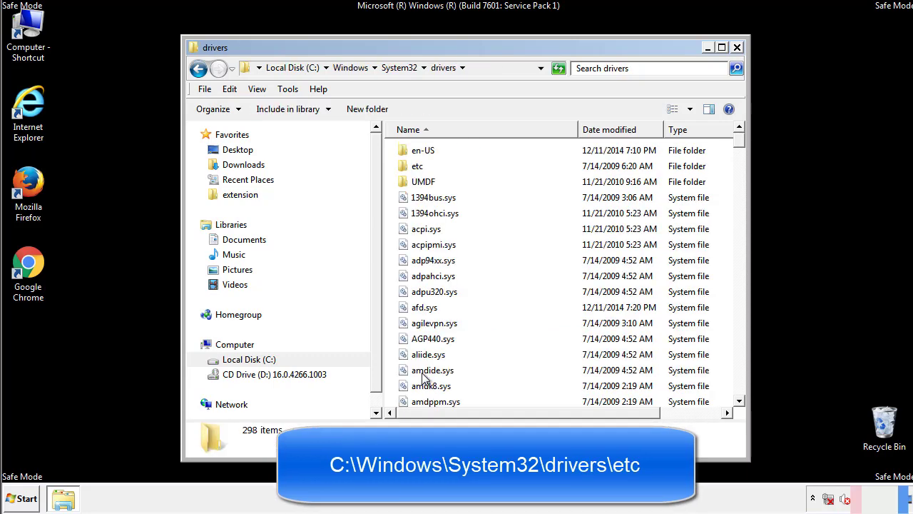
double_click(408, 168)
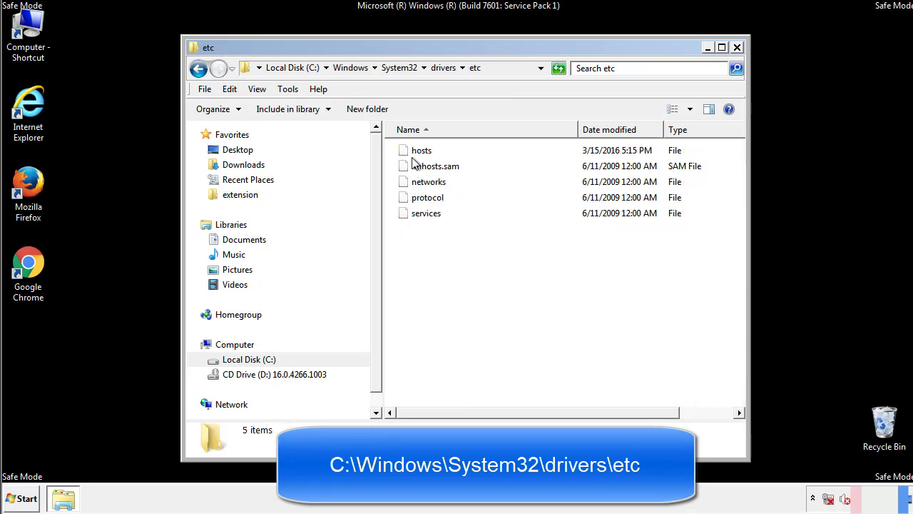
double_click(416, 152)
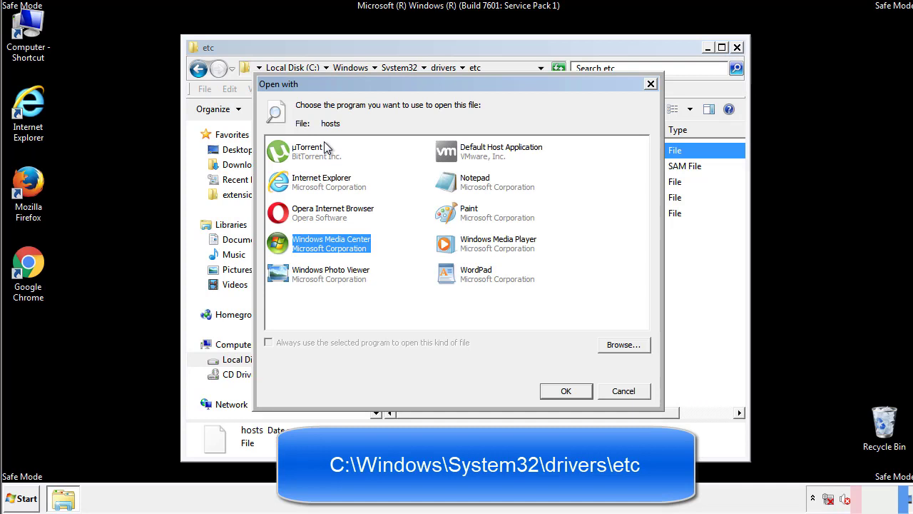
Open the hosts file in Notepad
click(463, 186)
click(565, 391)
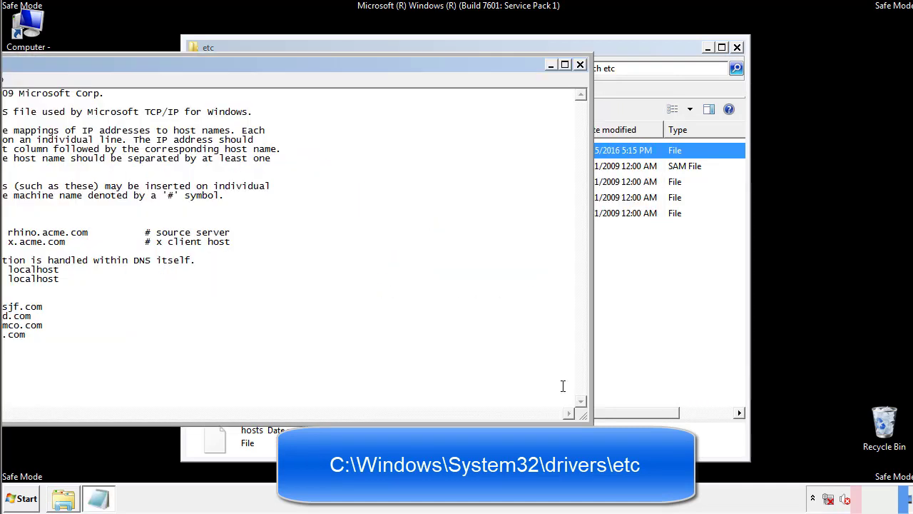
drag(373, 64, 581, 78)
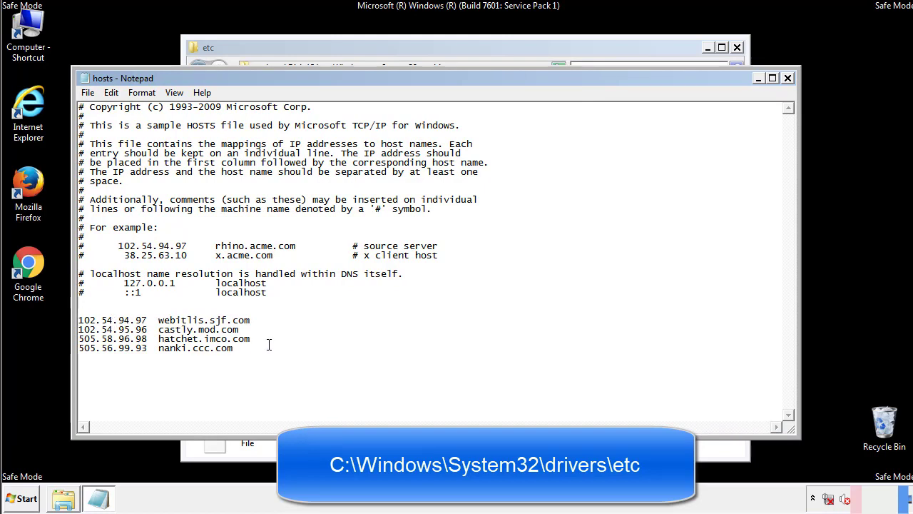
Delete the four added host entries and save hosts on closing Notepad
drag(256, 350, 79, 320)
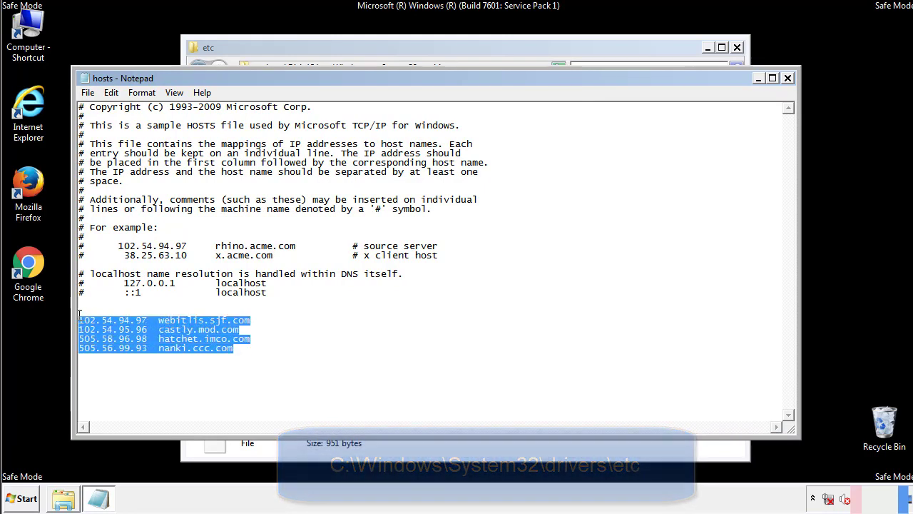
key(Delete)
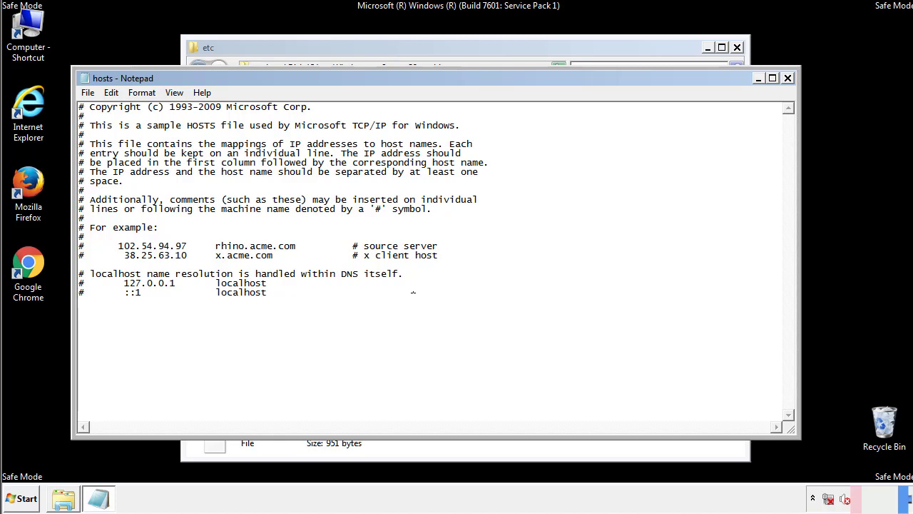
click(788, 79)
click(404, 261)
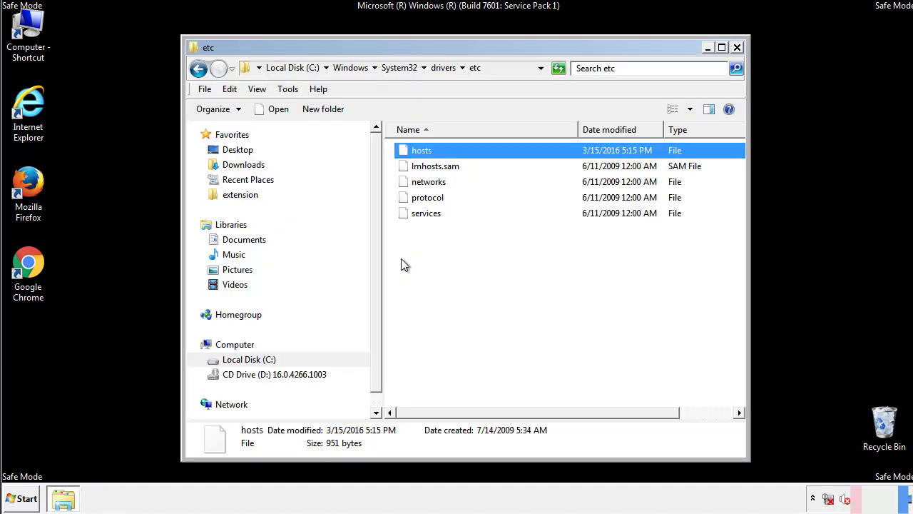
click(401, 260)
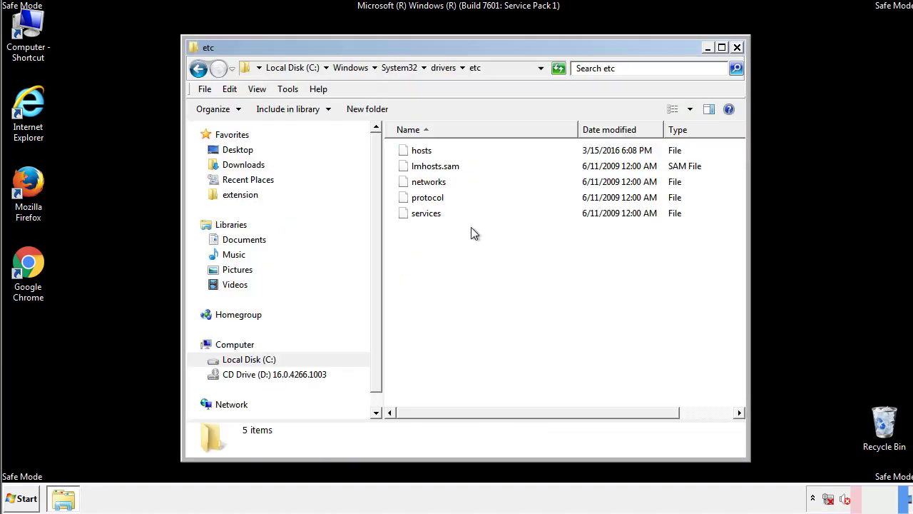
Close the etc window and open the Startup folder from All Programs
click(738, 48)
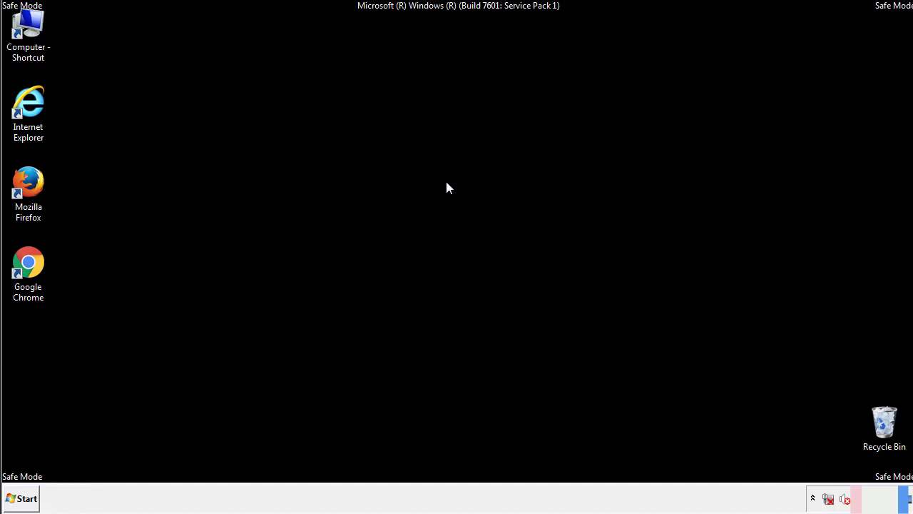
click(25, 499)
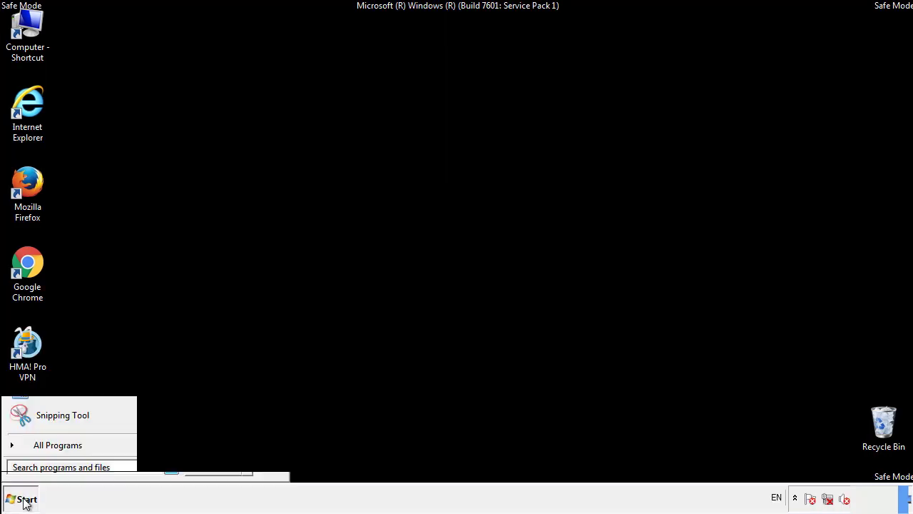
click(41, 451)
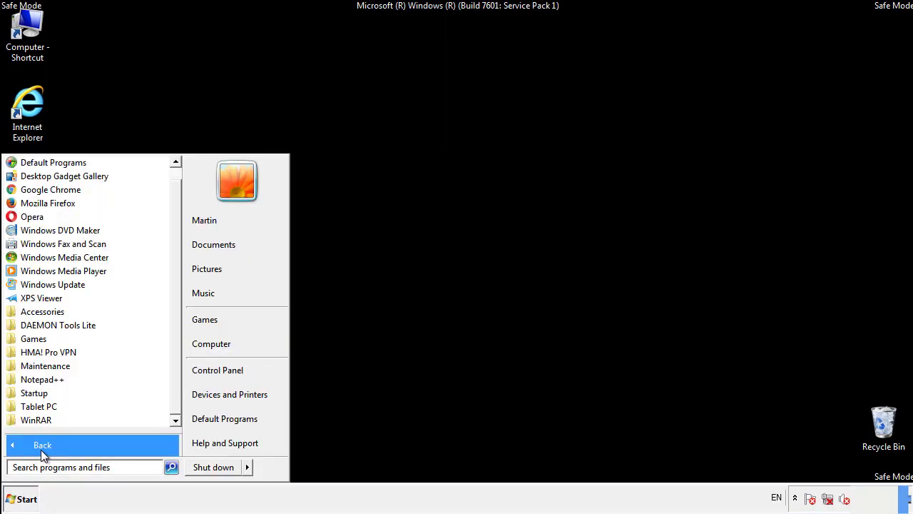
right_click(36, 391)
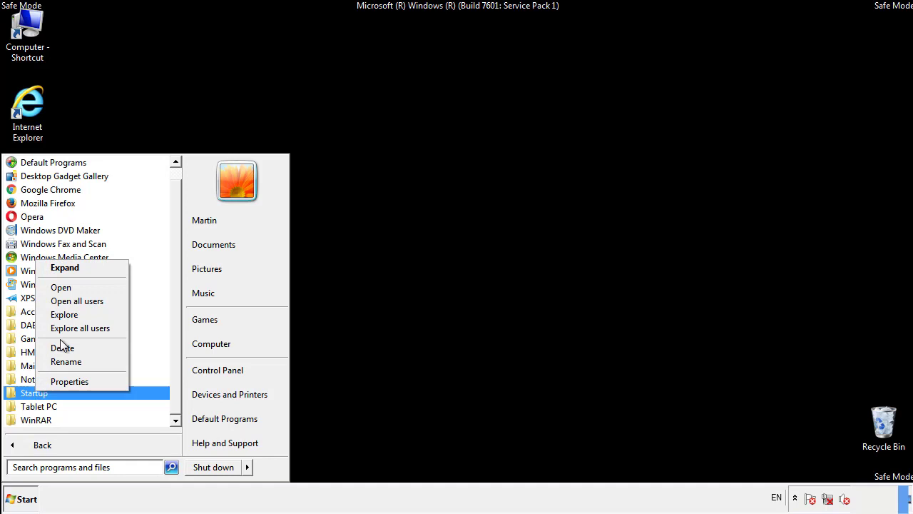
click(69, 287)
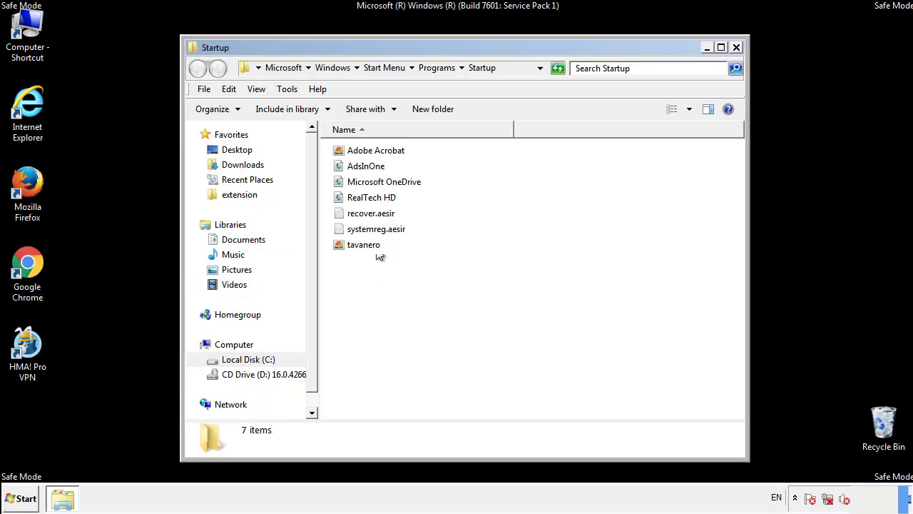
Delete AdsInOne, recover.aesir, systemreg.aesir and tavanero from Startup
click(371, 167)
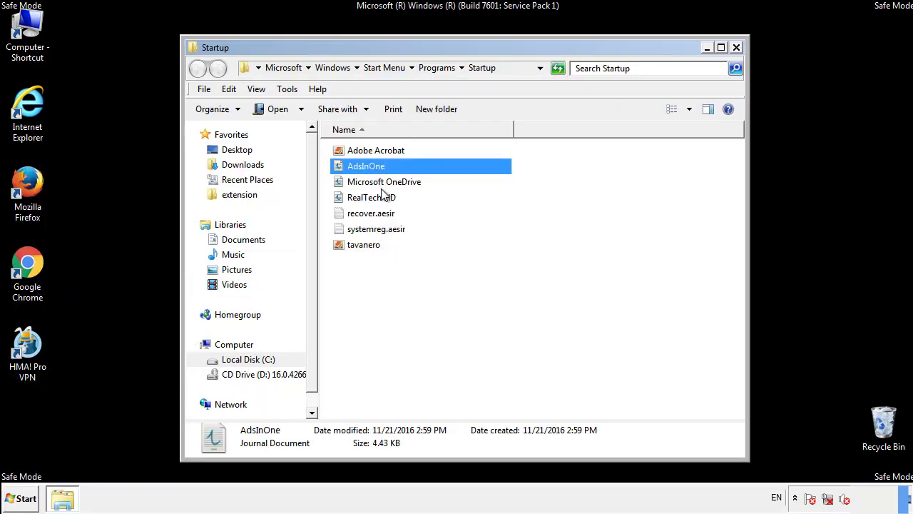
ctrl+click(372, 215)
ctrl+click(377, 229)
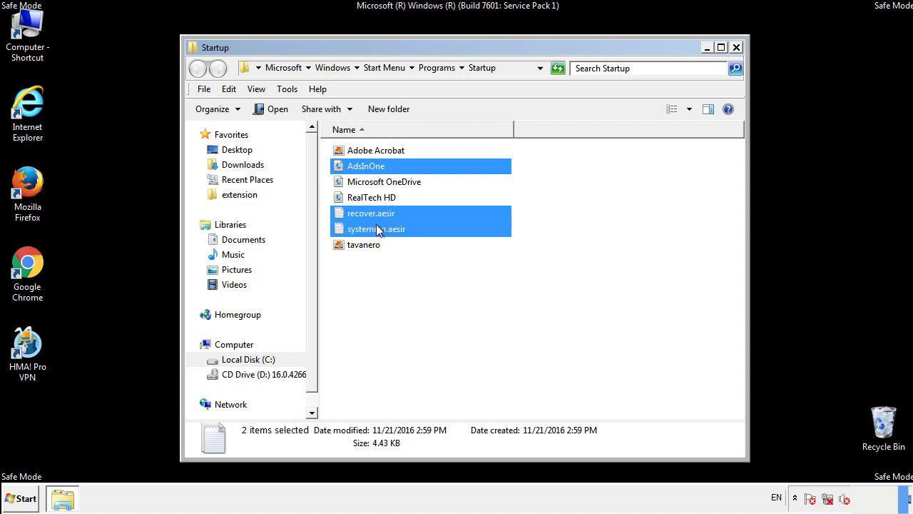
ctrl+click(366, 245)
right_click(361, 245)
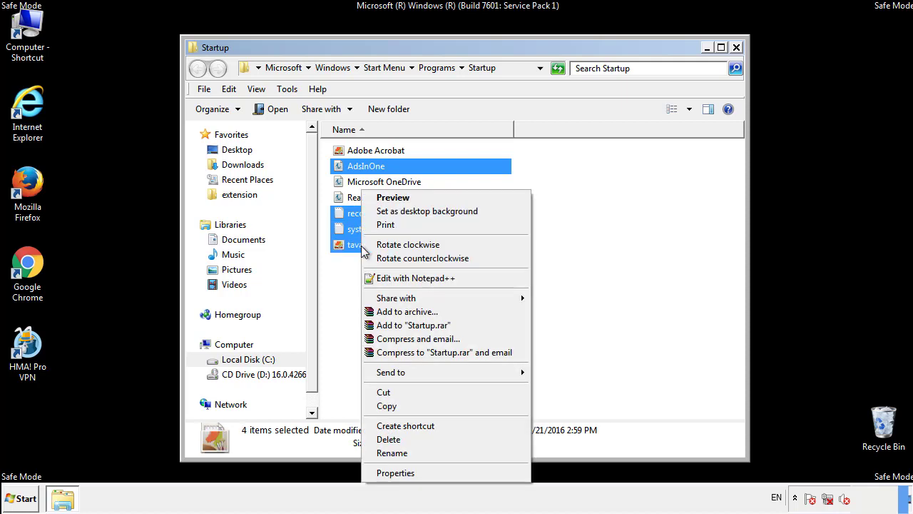
click(389, 438)
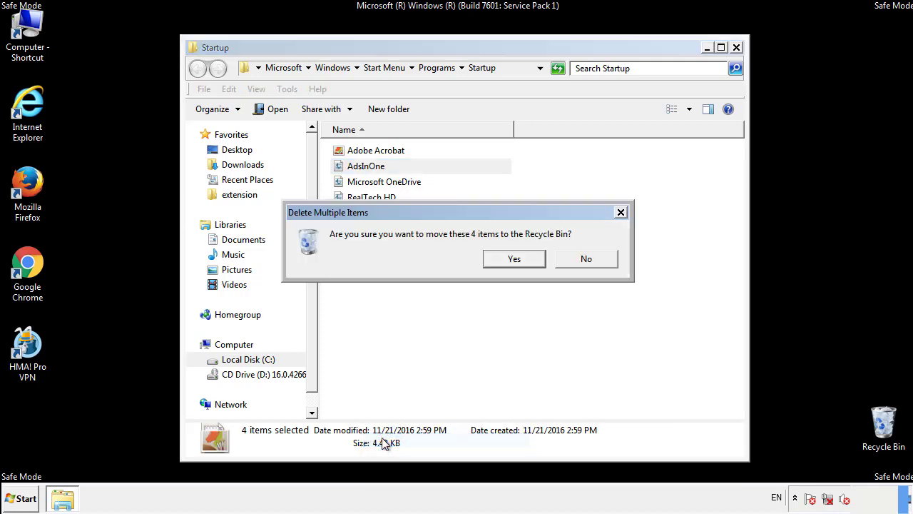
click(501, 261)
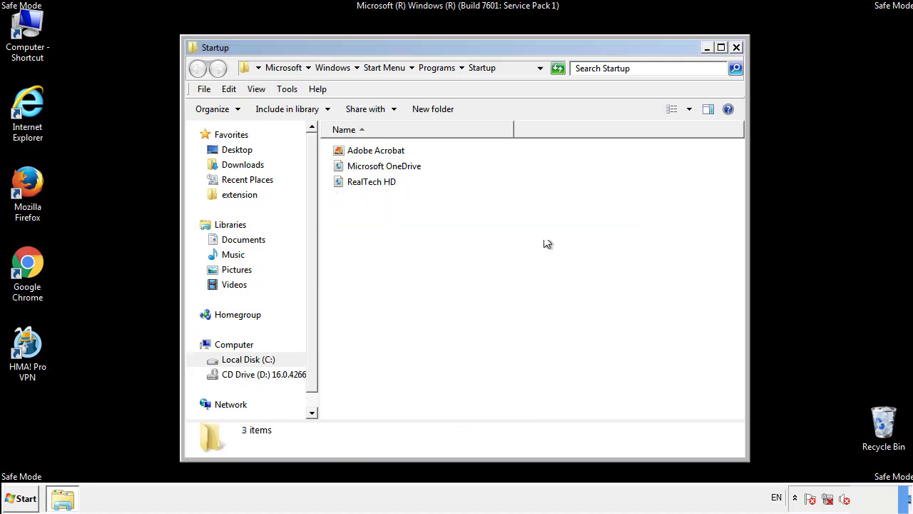
Close the Startup window and launch regedit from Start search
click(737, 47)
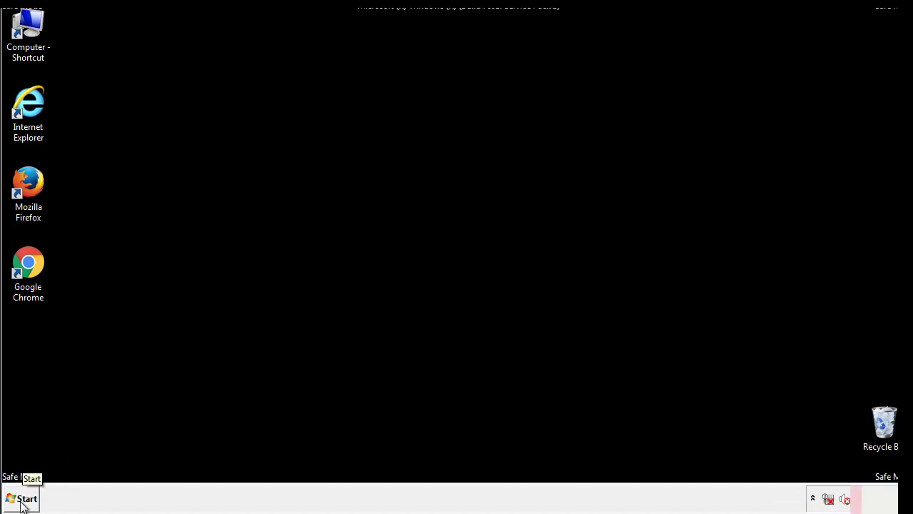
click(21, 505)
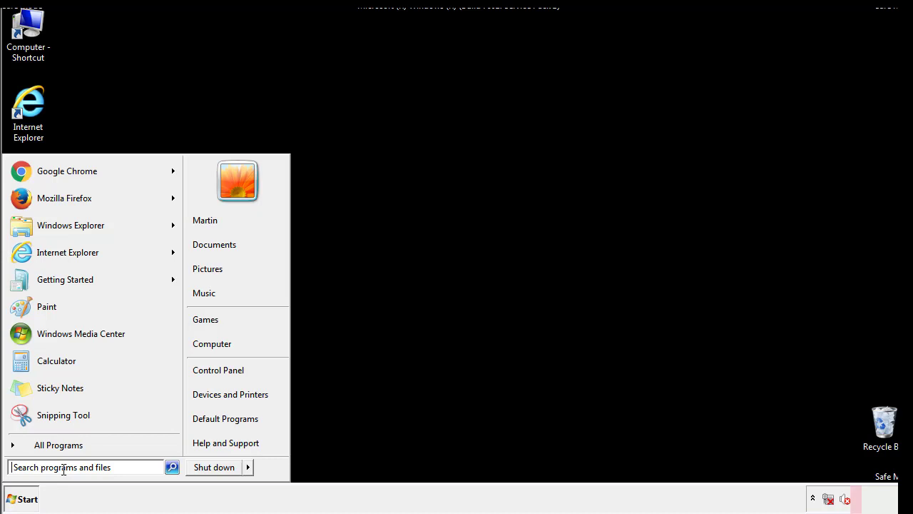
text(reged)
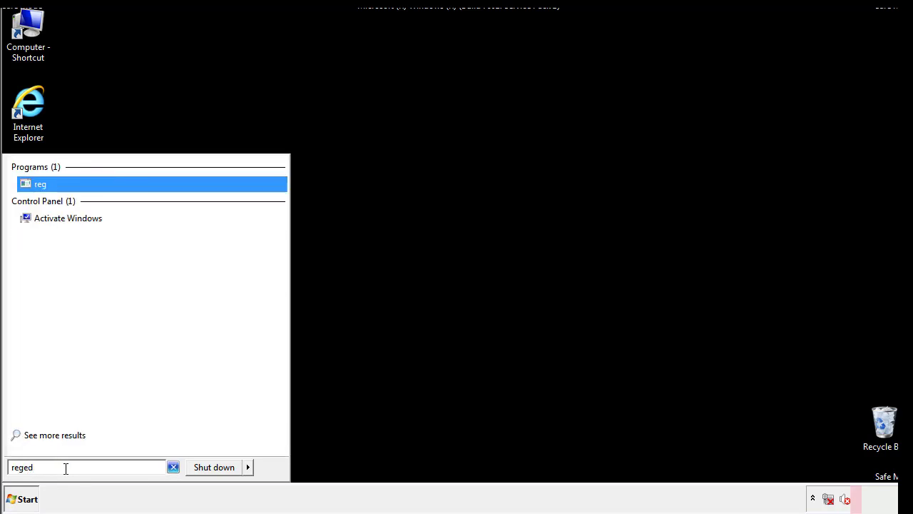
text(it)
key(Return)
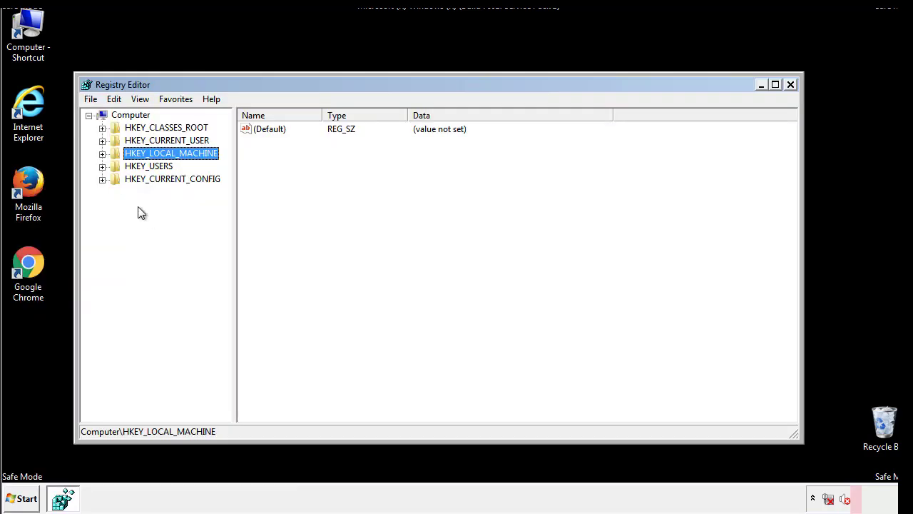
Expand HKEY_LOCAL_MACHINE\SOFTWARE\Microsoft\Windows\CurrentVersion
click(102, 154)
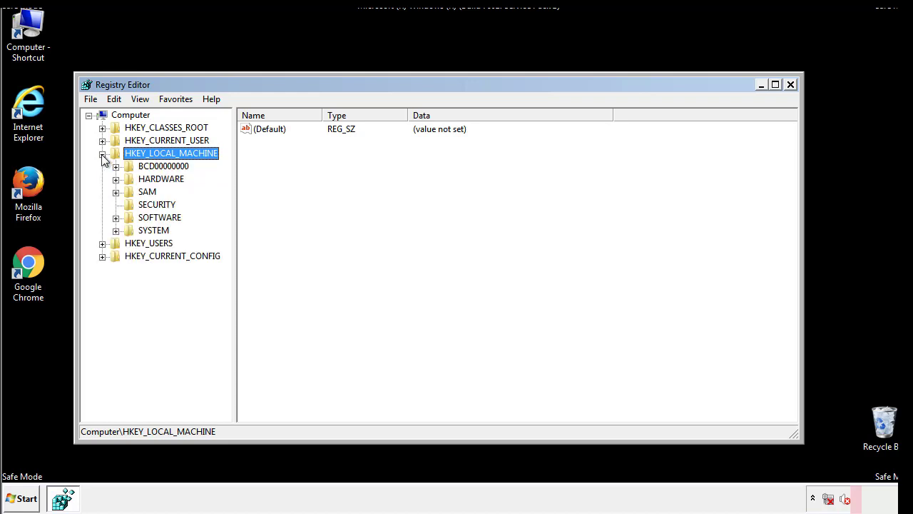
click(115, 217)
drag(225, 210, 227, 236)
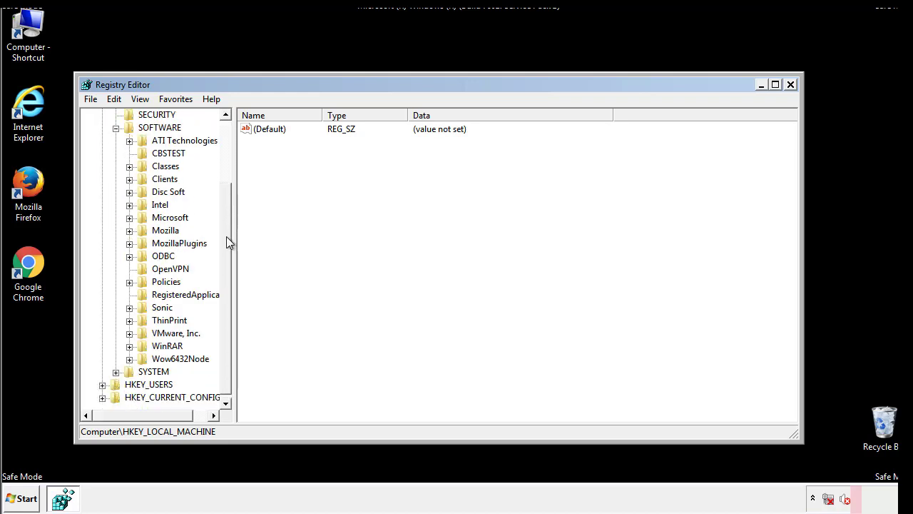
click(129, 218)
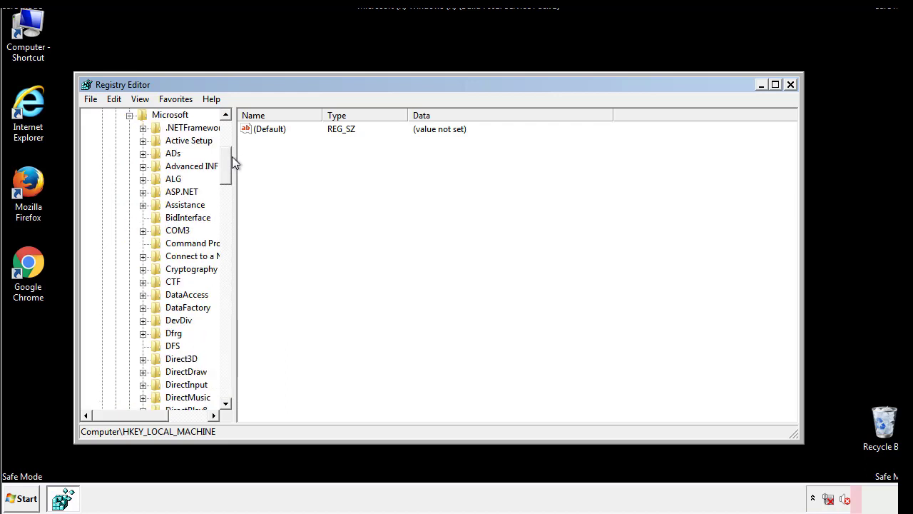
mouse_move(225, 174)
mouse_down()
mouse_move(228, 378)
mouse_move(229, 371)
mouse_up()
click(143, 218)
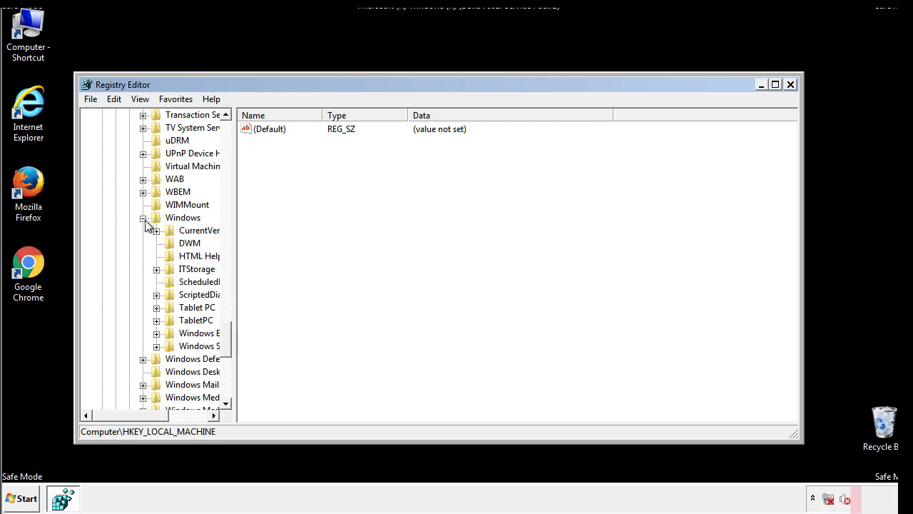
drag(126, 415, 146, 419)
click(117, 230)
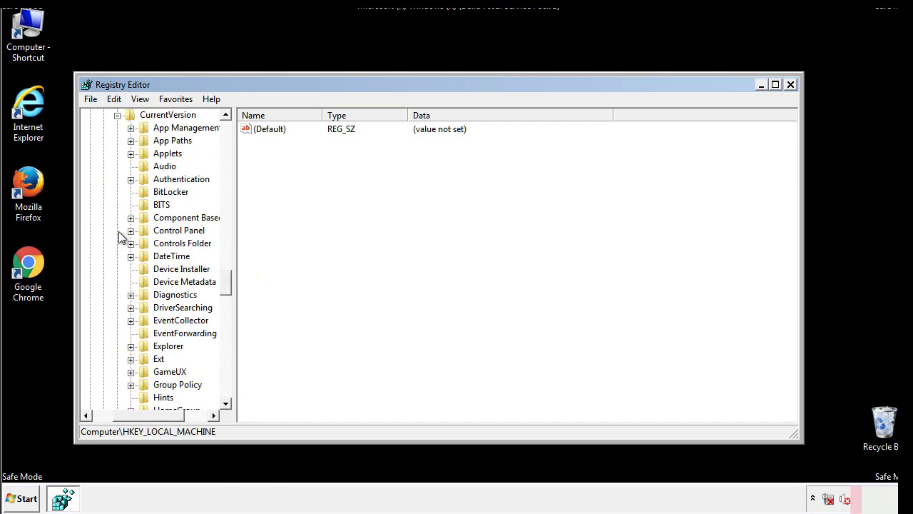
mouse_move(232, 282)
mouse_down()
mouse_move(229, 346)
mouse_move(227, 331)
mouse_up()
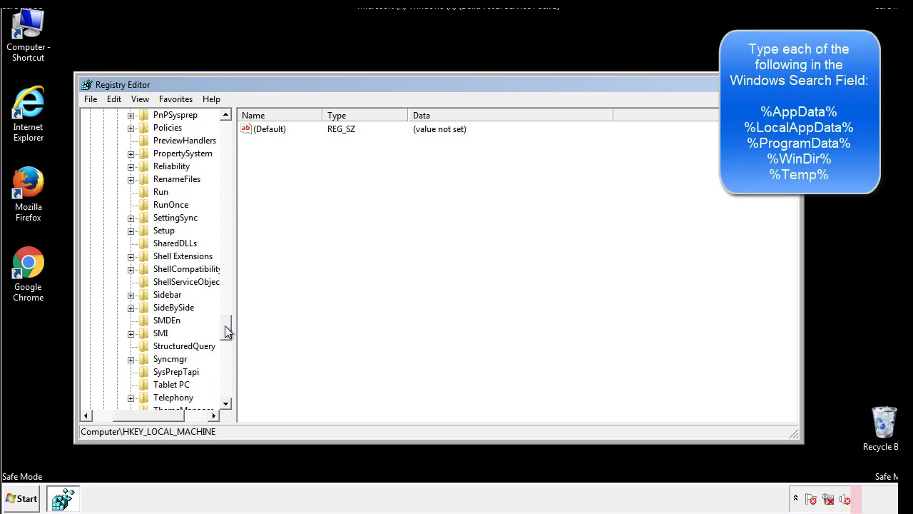
Delete the tappi.loc value from the HKLM Run key and scroll back up the tree
click(152, 192)
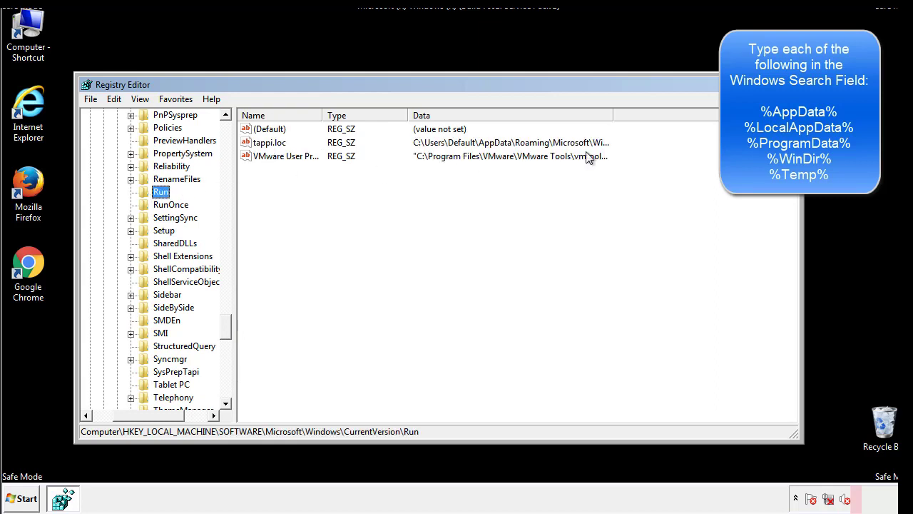
click(271, 147)
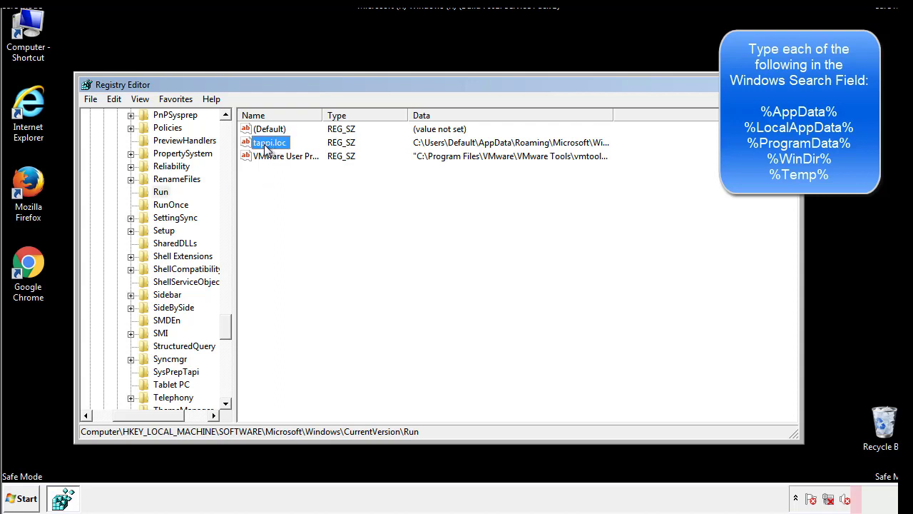
right_click(264, 145)
click(285, 186)
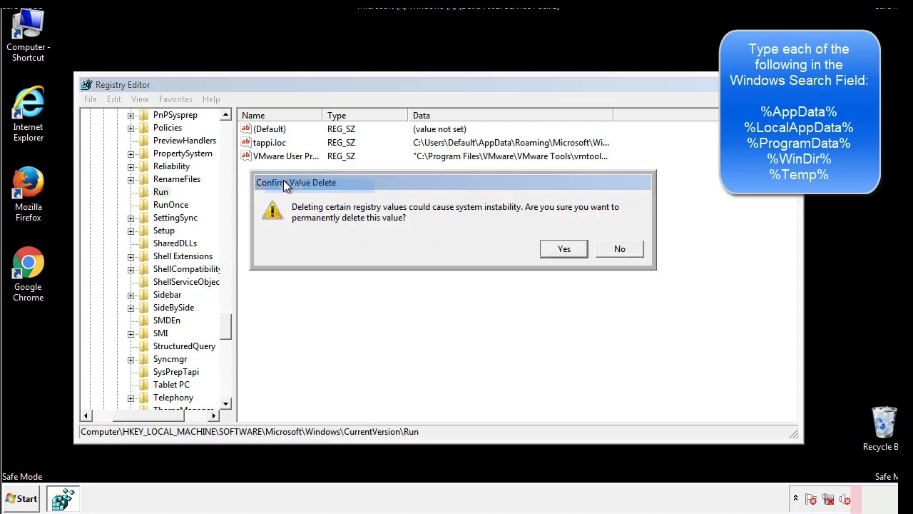
click(556, 255)
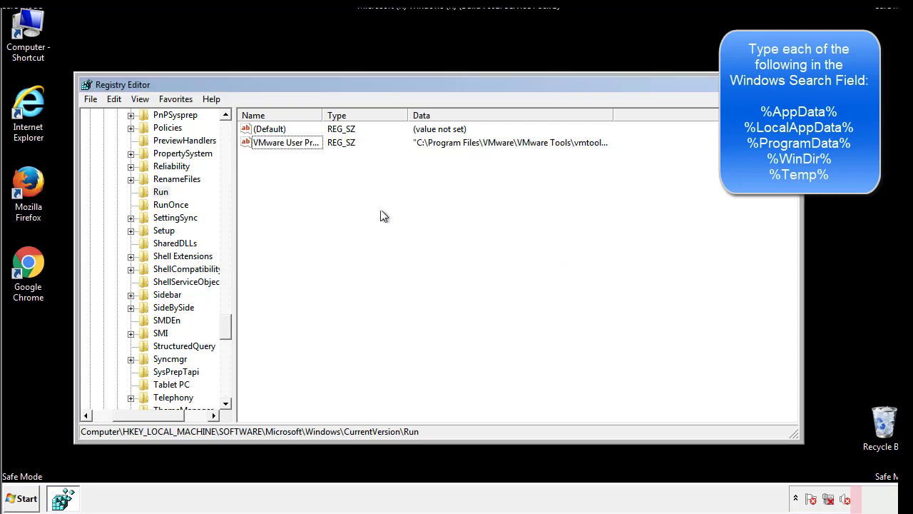
drag(228, 321, 226, 391)
drag(171, 414, 112, 424)
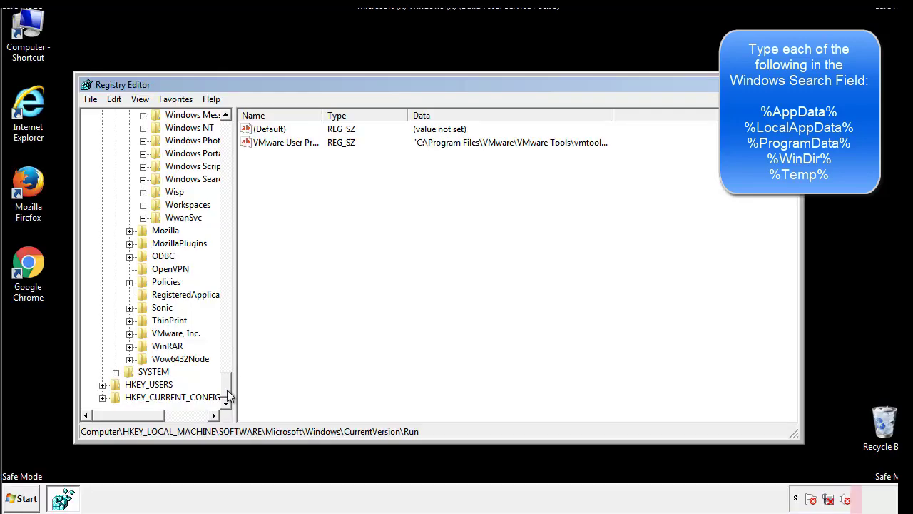
drag(227, 389, 232, 136)
Collapse HKLM and expand HKEY_CURRENT_USER\Software\Microsoft\Windows\CurrentVersion
click(102, 154)
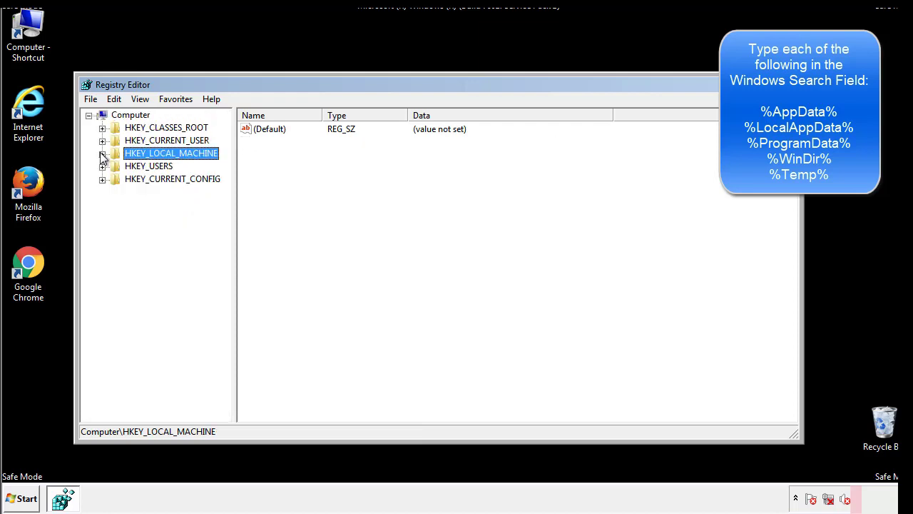
click(102, 140)
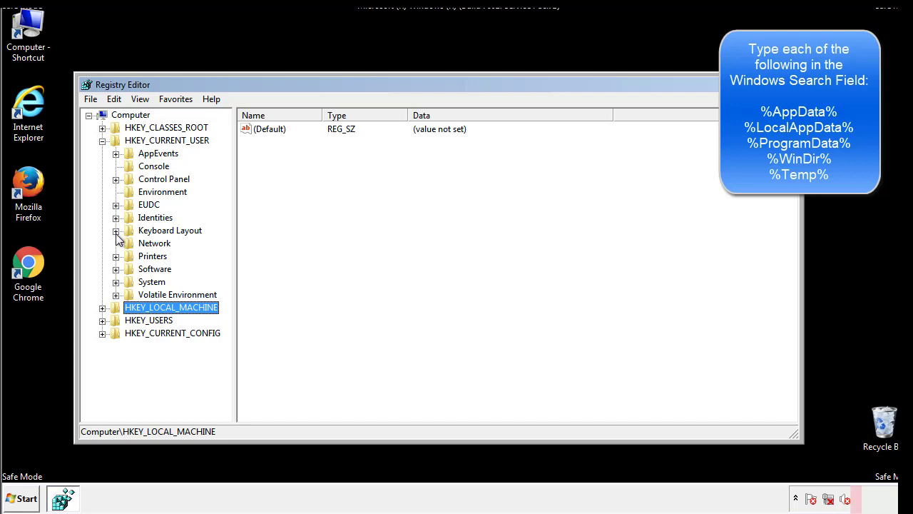
click(115, 269)
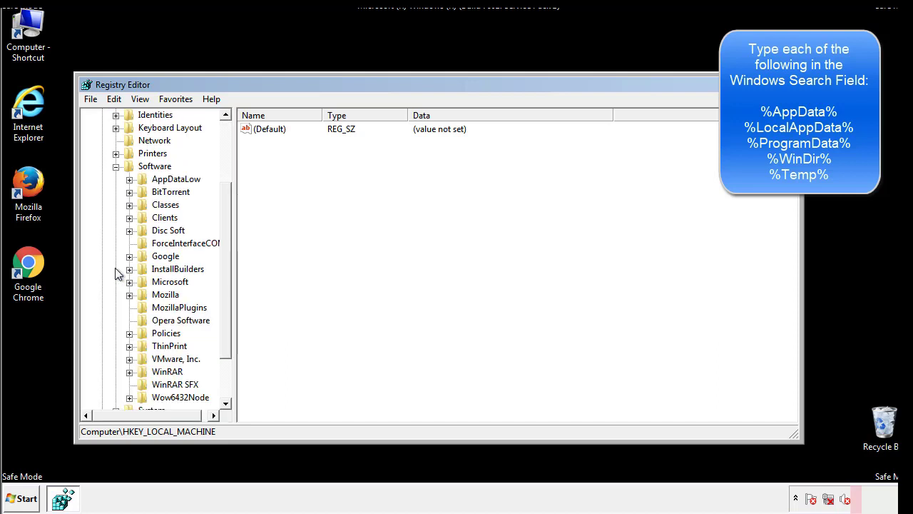
drag(225, 259, 224, 272)
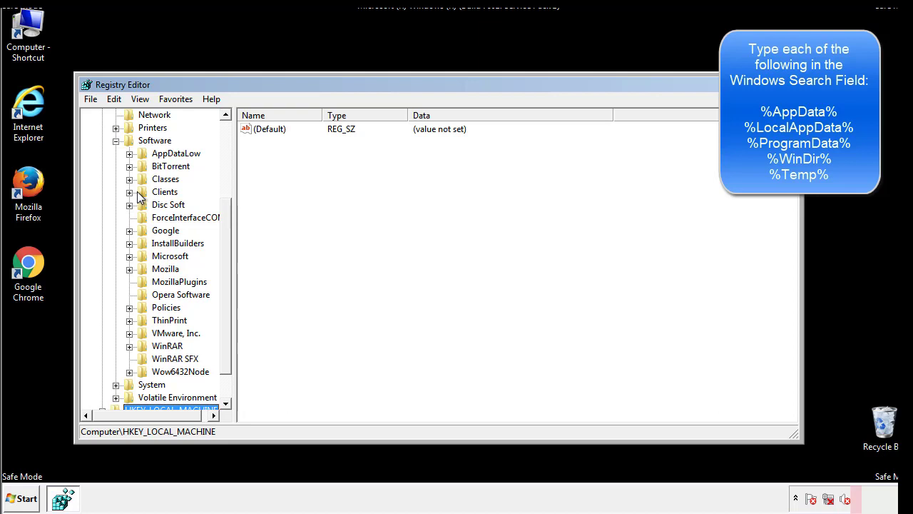
click(129, 257)
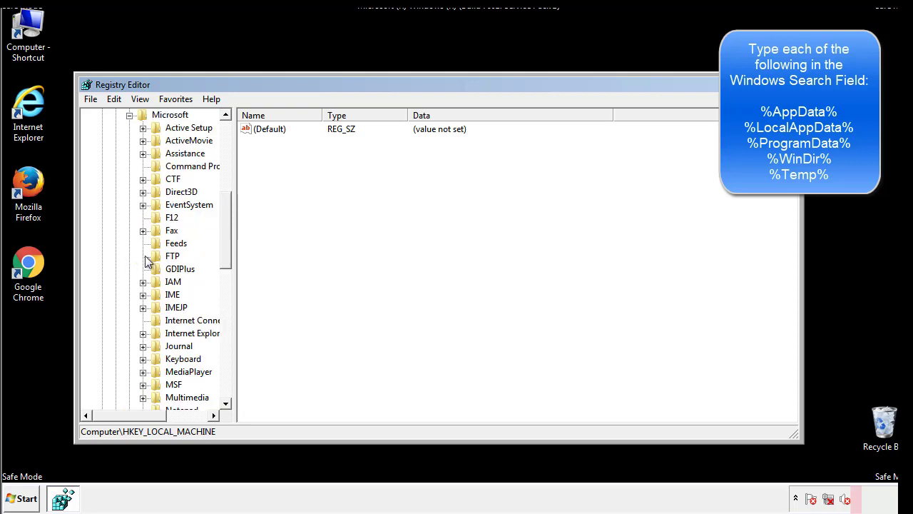
drag(224, 208, 225, 297)
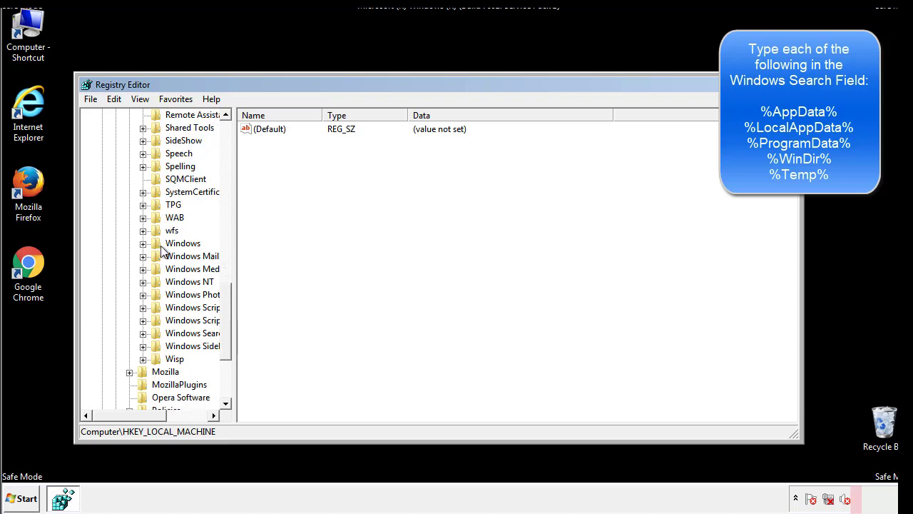
click(142, 243)
click(157, 257)
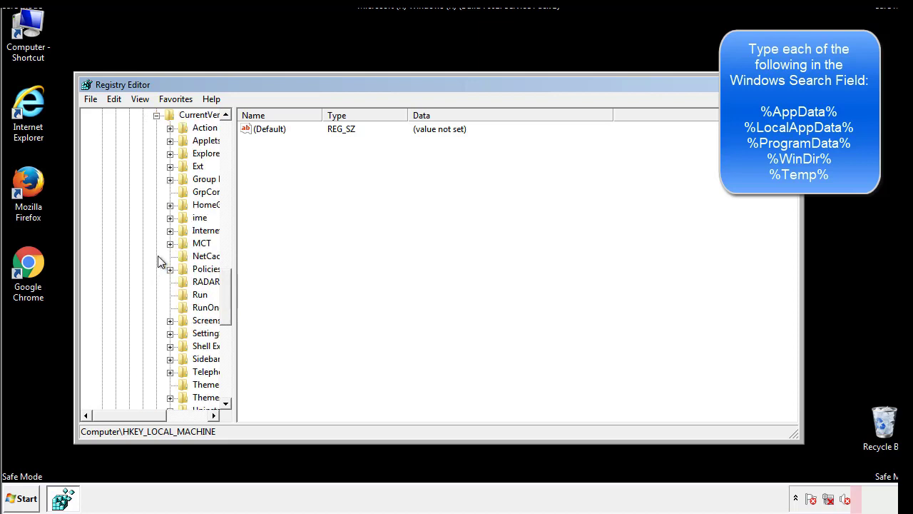
drag(140, 421, 160, 415)
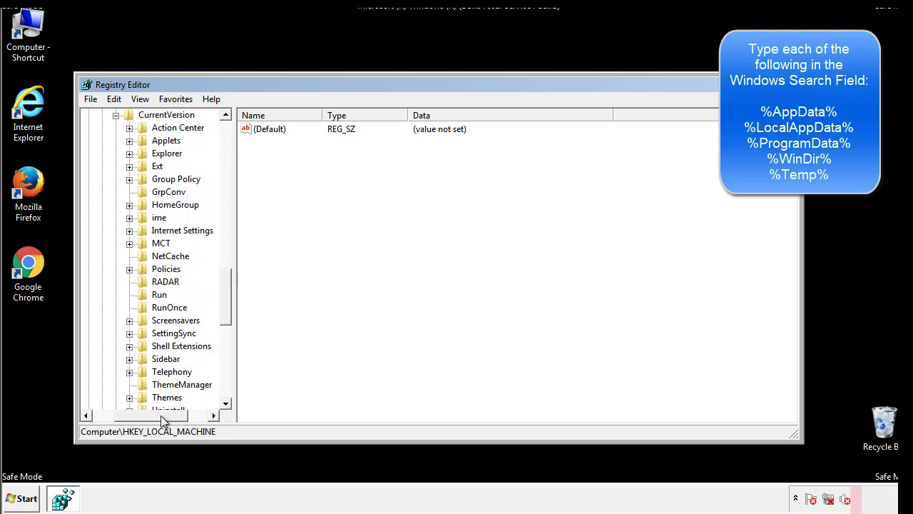
Inspect the HKCU Run key, holding only DAEMON Tools Lite, then collapse Windows
click(155, 294)
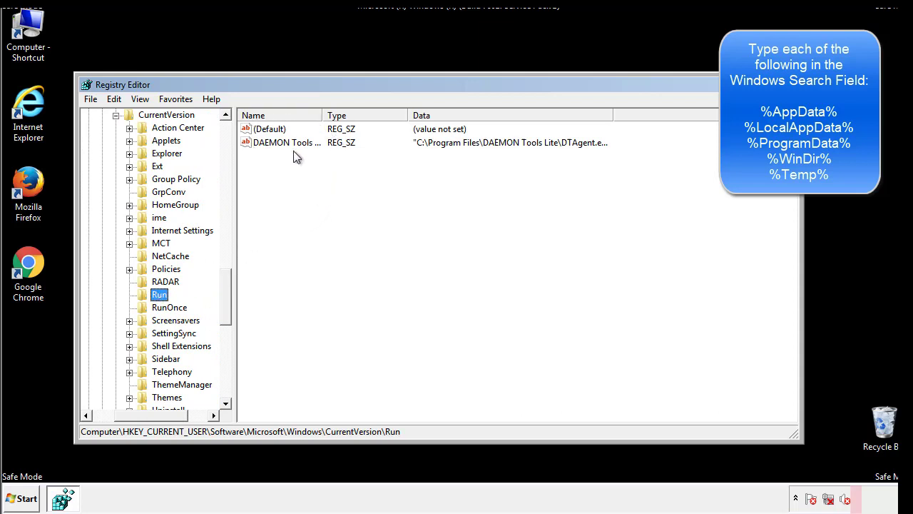
click(387, 163)
drag(152, 414, 130, 414)
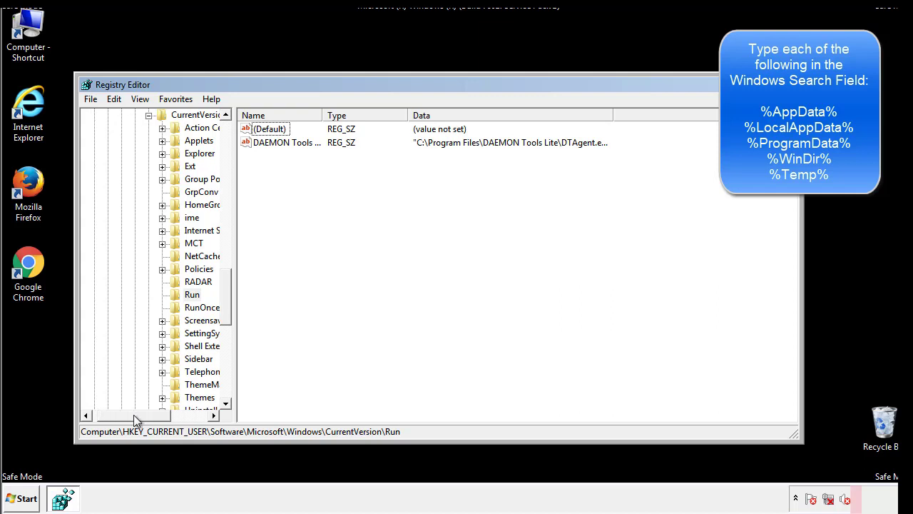
drag(228, 310, 226, 297)
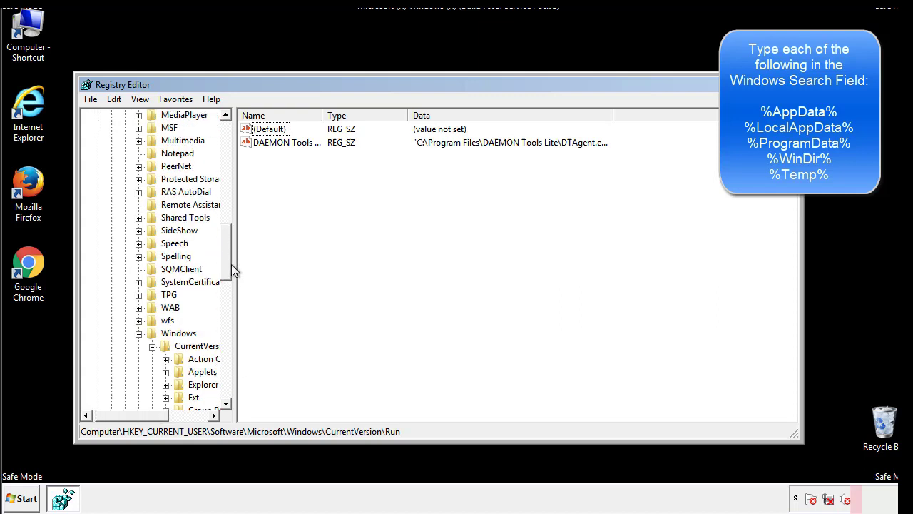
click(139, 334)
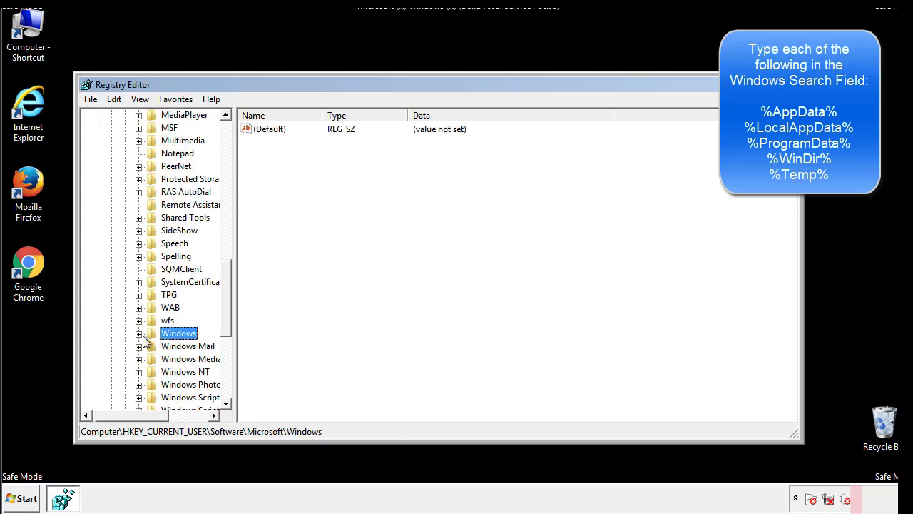
drag(229, 318, 230, 176)
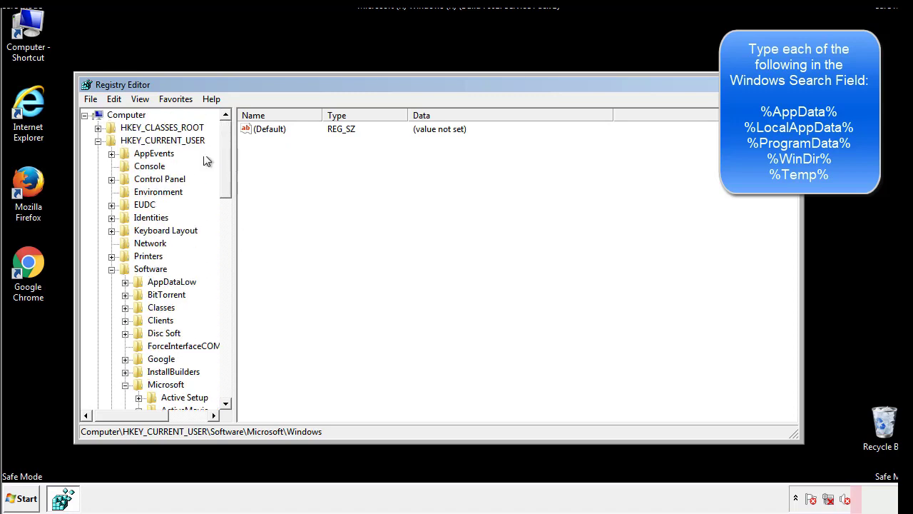
Search the registry for %temp% with Edit > Find
click(117, 100)
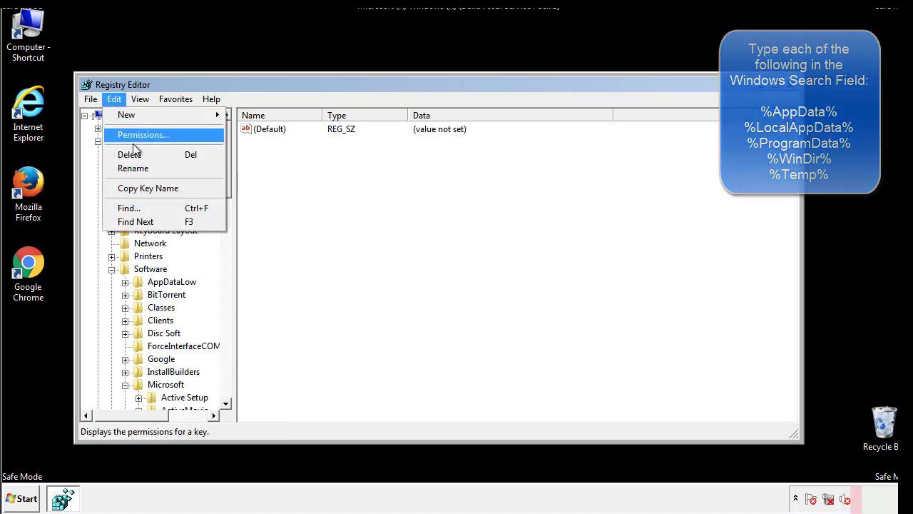
click(128, 208)
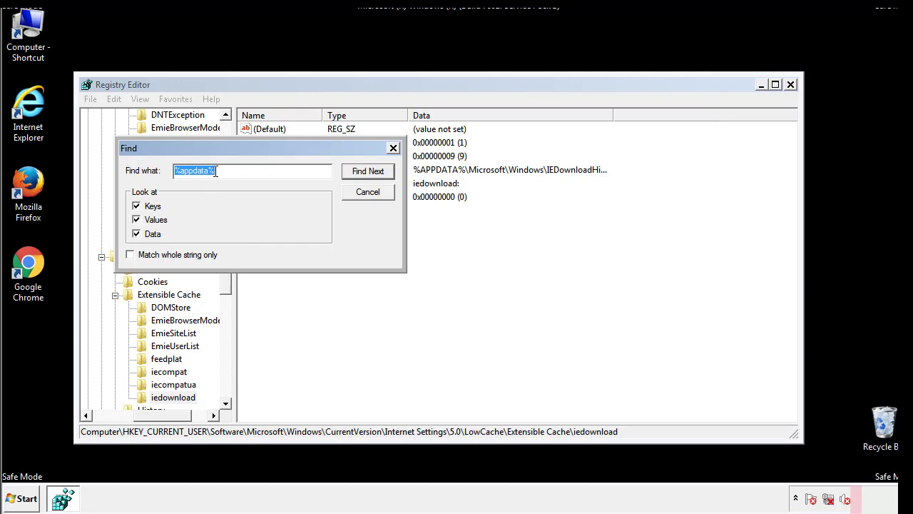
text(%t)
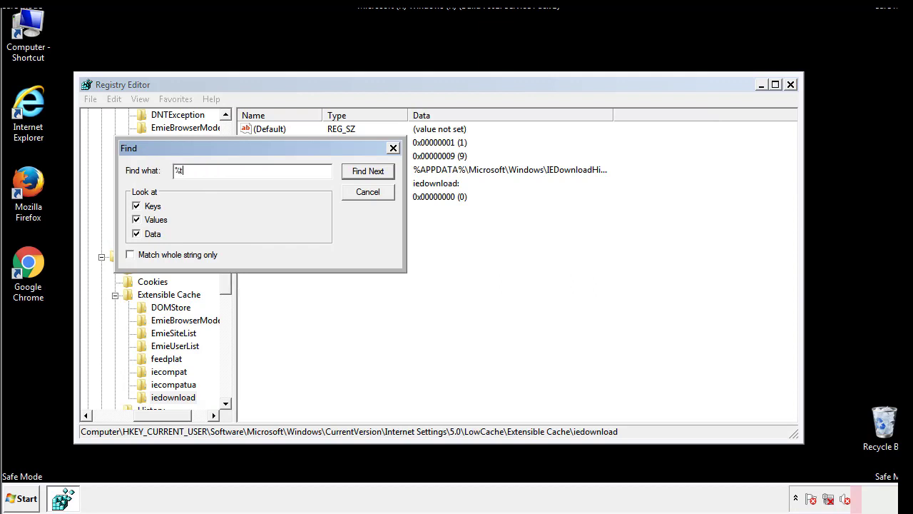
text(emp%)
key(Return)
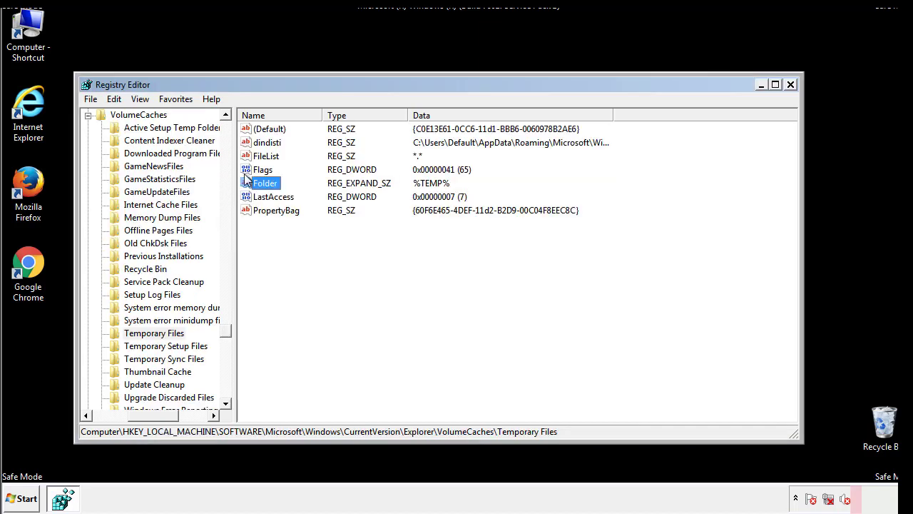
Delete all values in the VolumeCaches\Temporary Files key, including dindisti
click(374, 247)
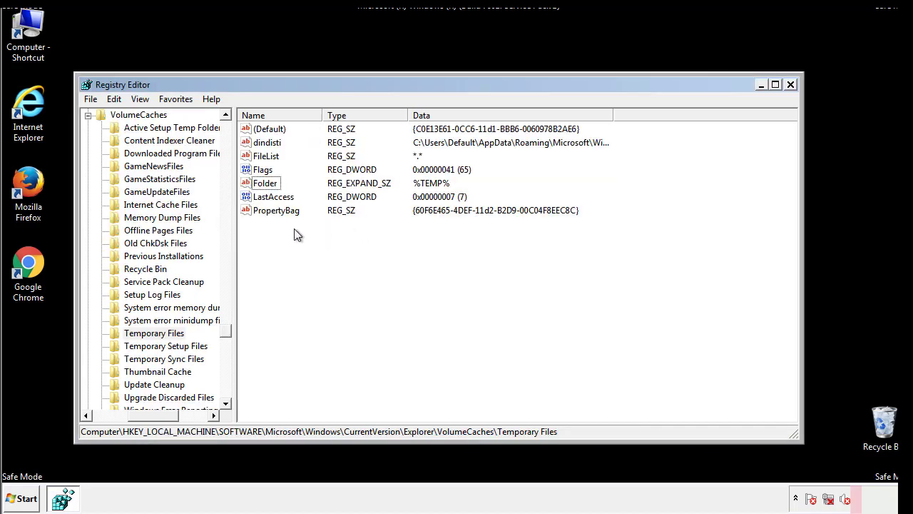
mouse_move(294, 230)
mouse_down()
mouse_move(269, 206)
mouse_move(259, 132)
mouse_up()
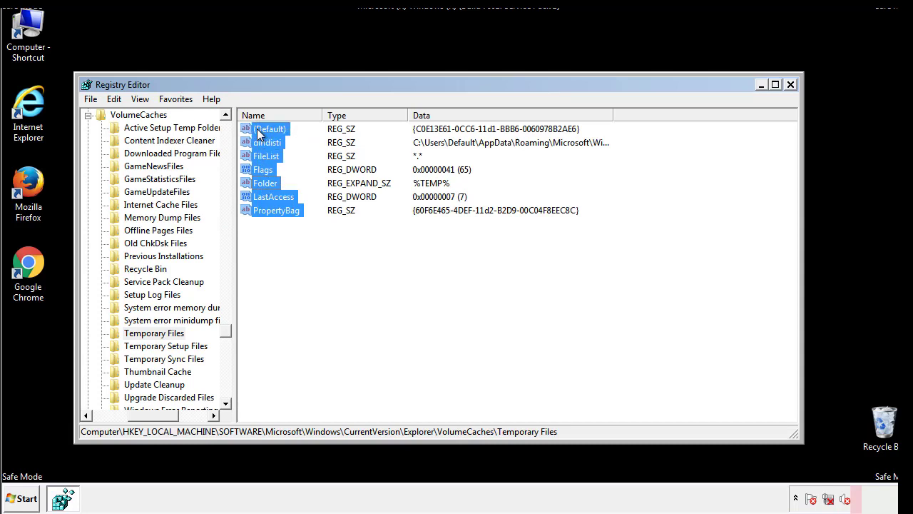
right_click(258, 133)
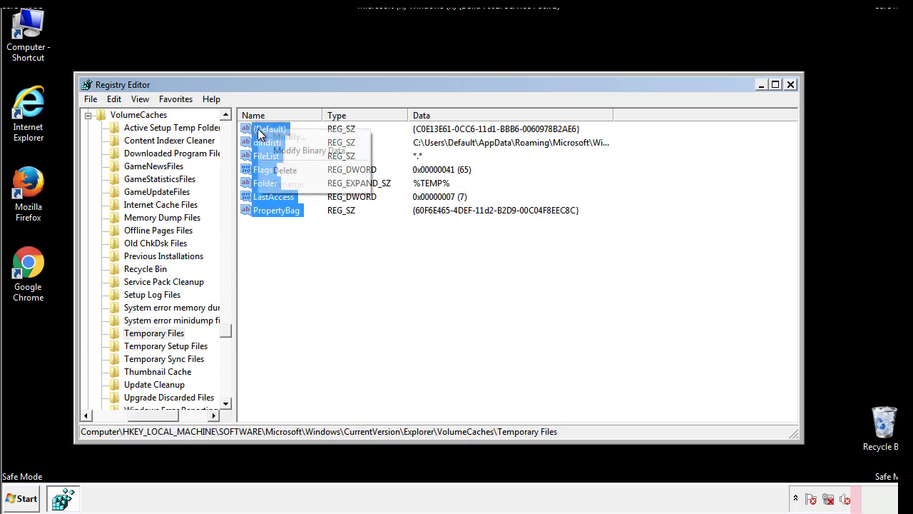
click(278, 170)
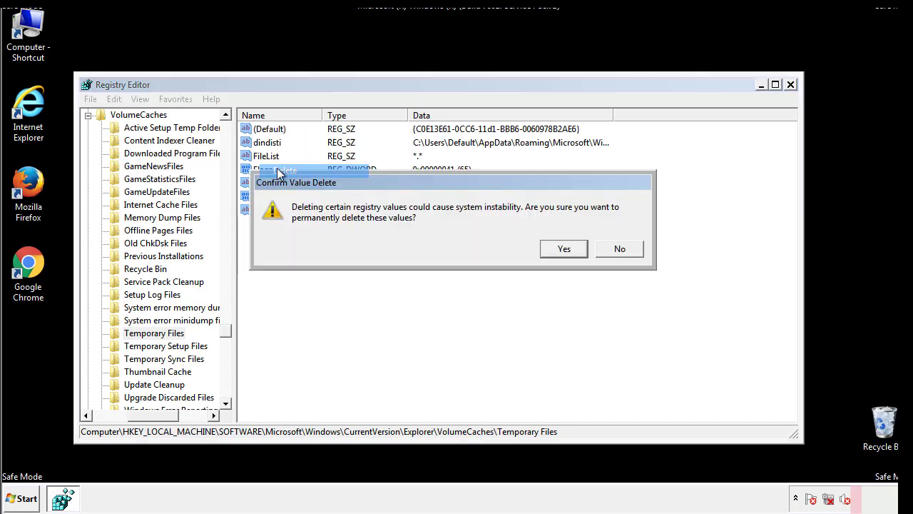
click(564, 249)
click(315, 172)
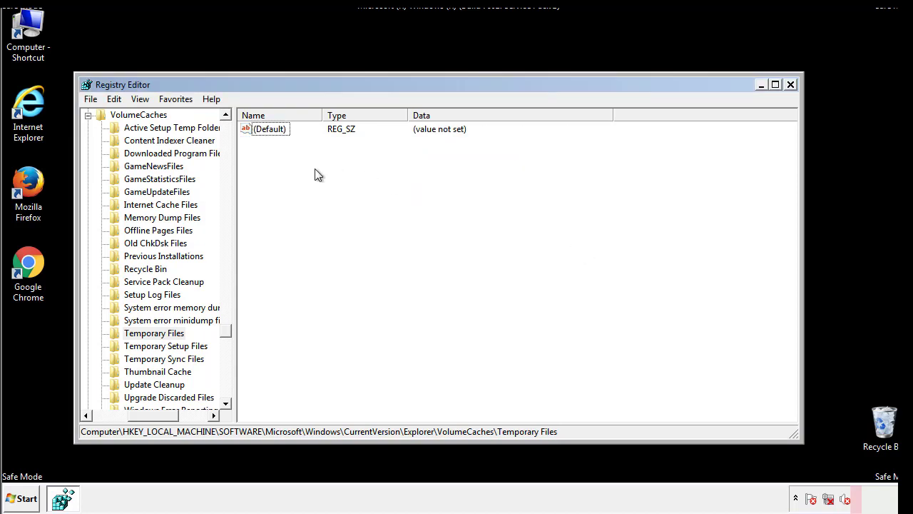
Close Registry Editor and relaunch msconfig from Start search
click(792, 85)
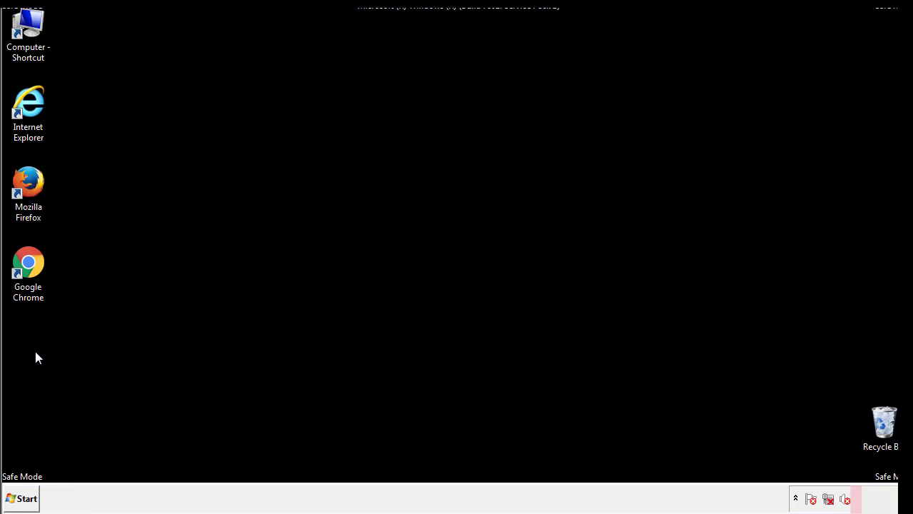
click(19, 498)
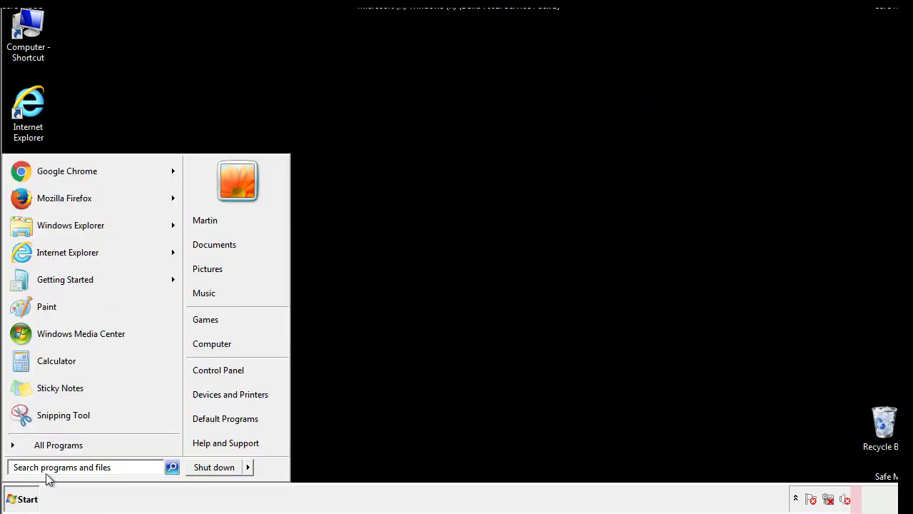
text(mscon)
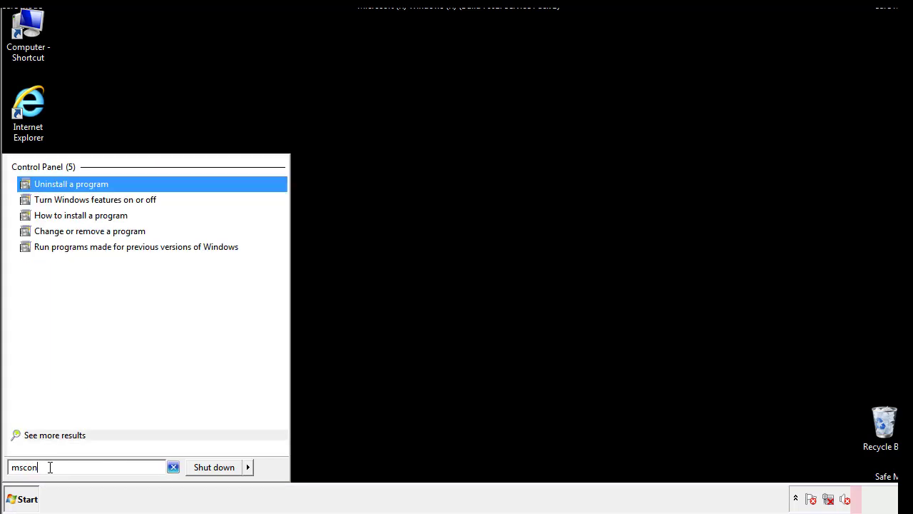
text(fig)
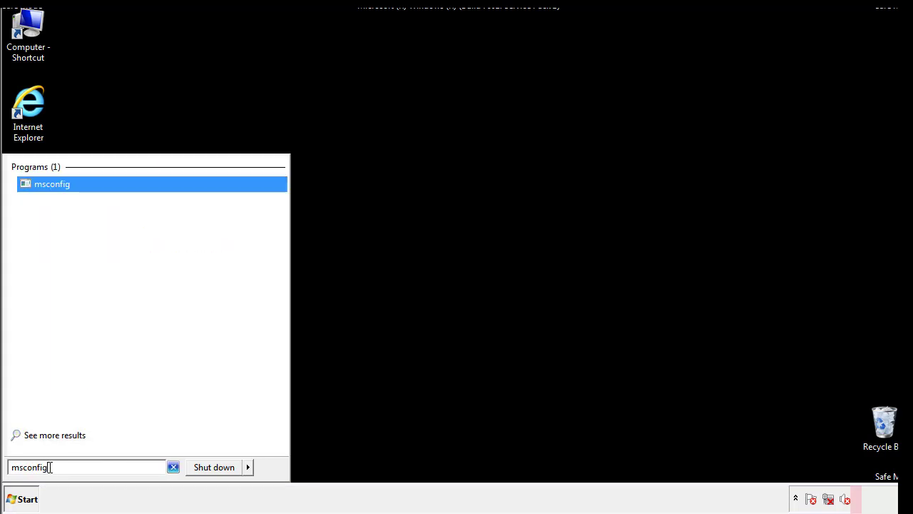
key(Return)
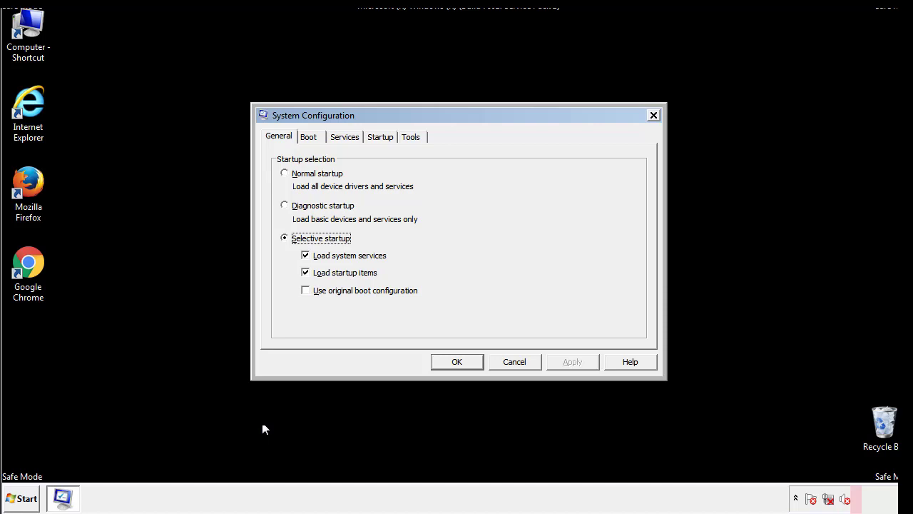
Clear the Safe boot option on the Boot tab, apply it, and restart Windows immediately
click(312, 137)
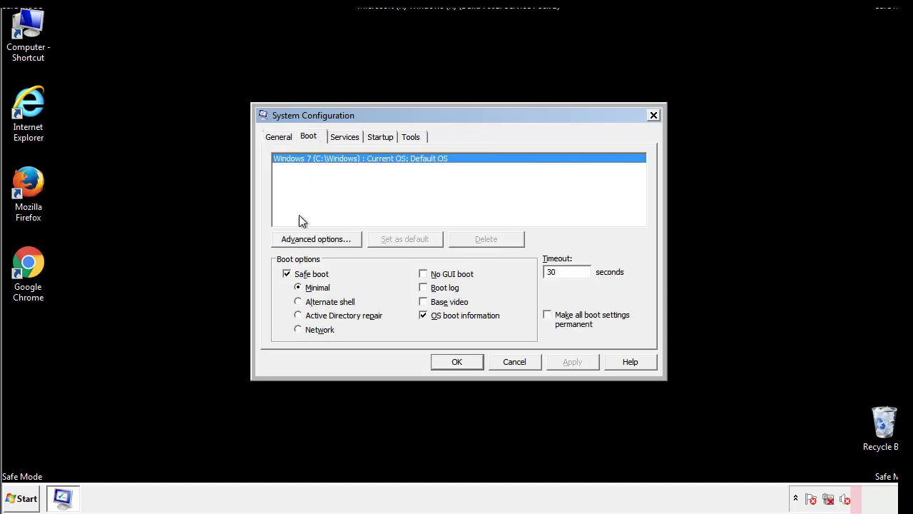
click(291, 278)
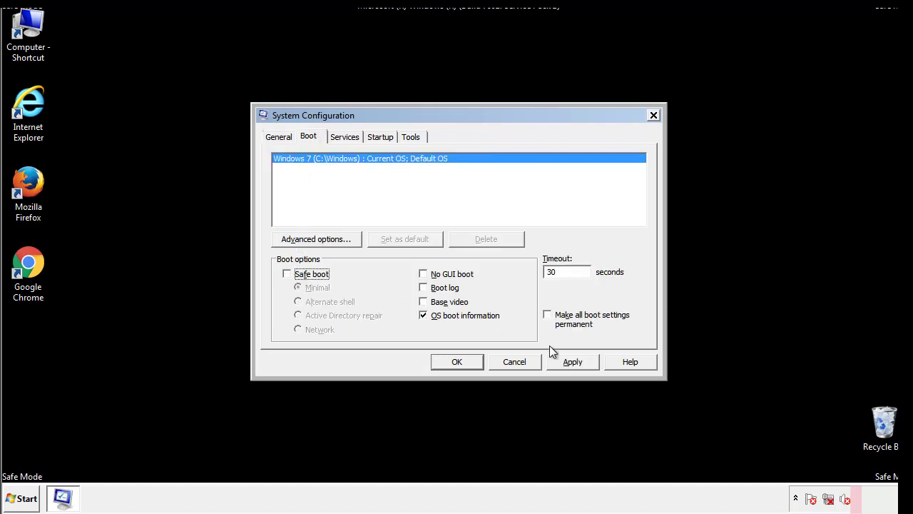
click(574, 362)
click(456, 362)
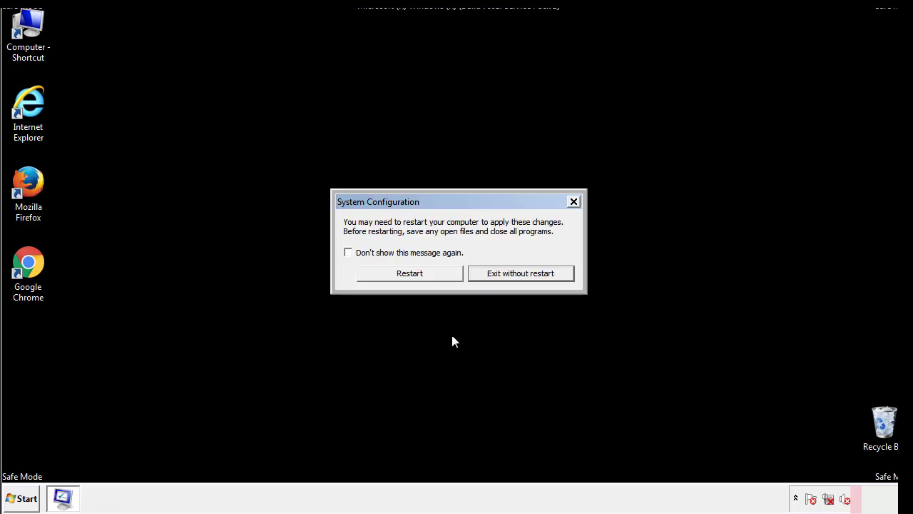
click(423, 278)
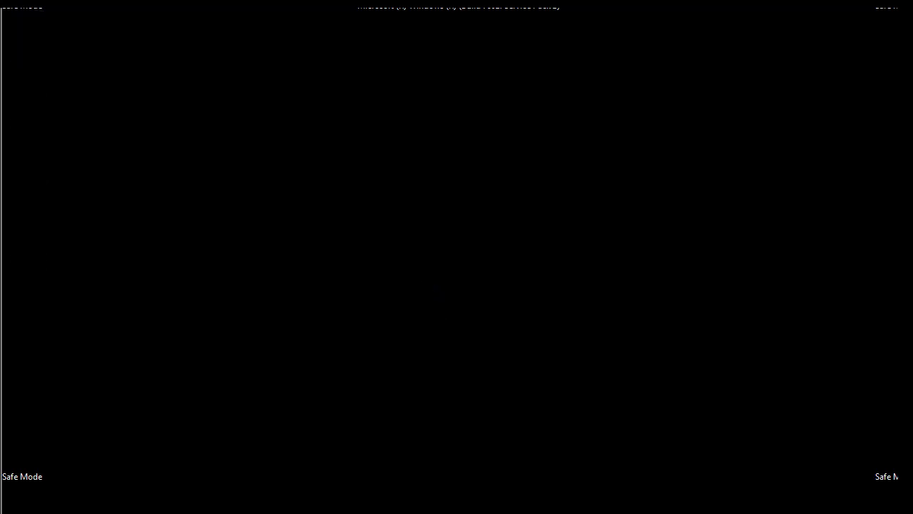